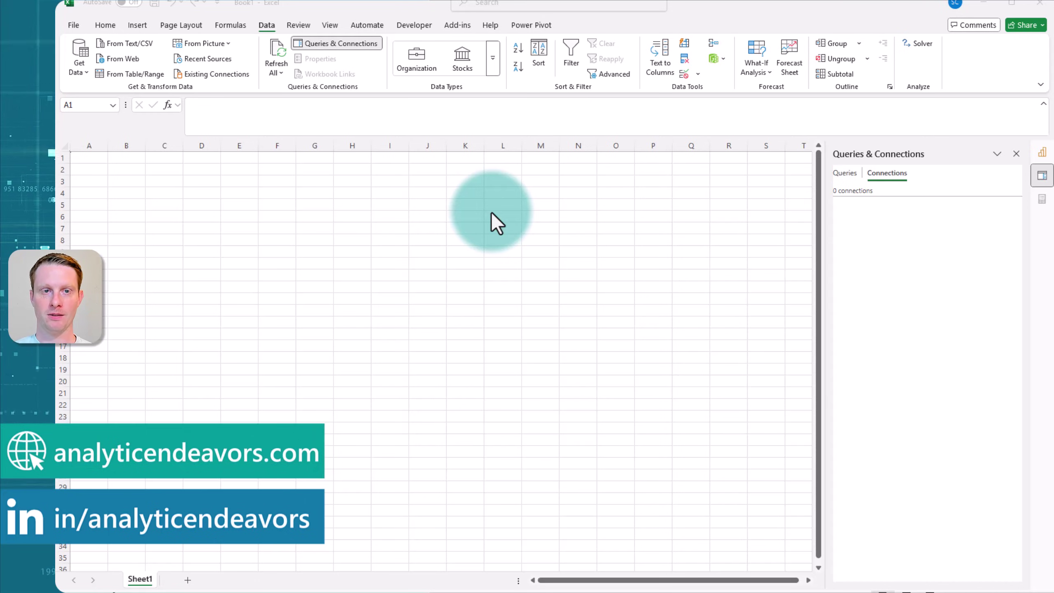
Insert an empty PivotTable on a new sheet from the Turnover Power BI semantic model
{"action": "left_click", "coordinate": [76, 69]}
{"action": "mouse_move", "coordinate": [162, 168]}
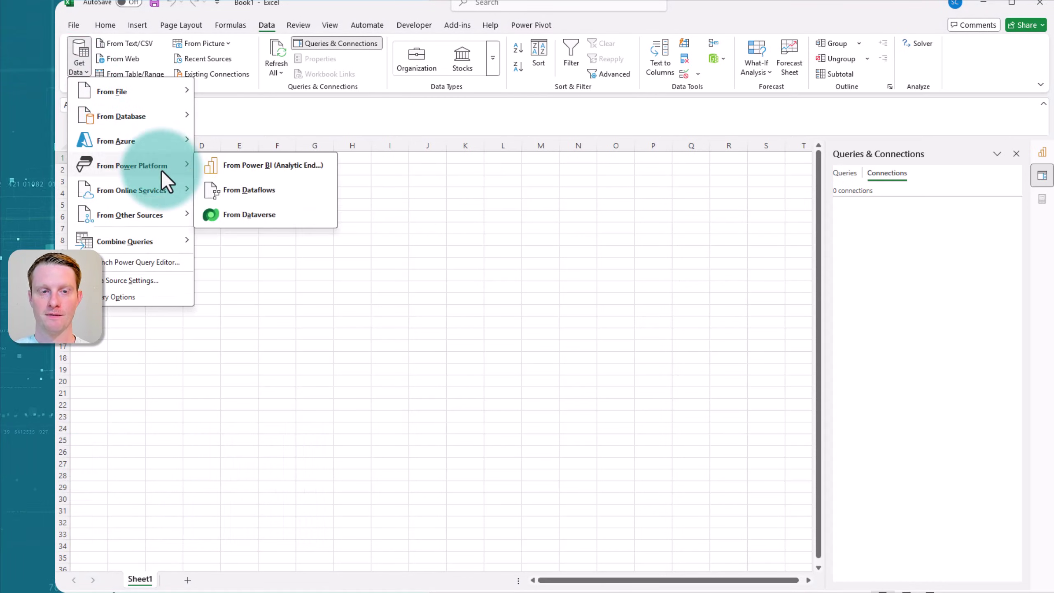
{"action": "left_click", "coordinate": [240, 164]}
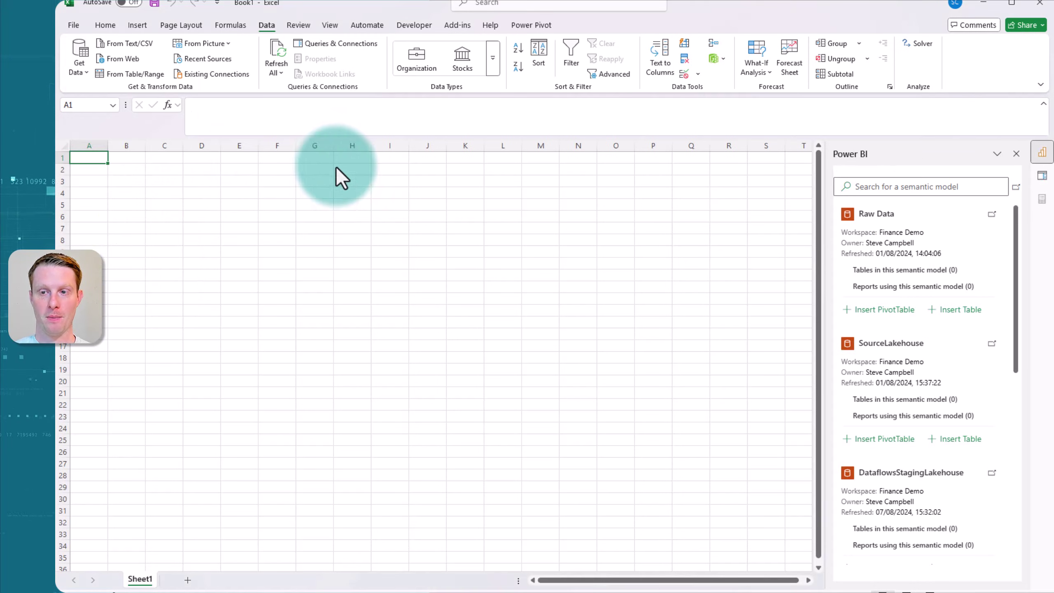
{"action": "left_click", "coordinate": [889, 187]}
{"action": "type", "text": "turnover"}
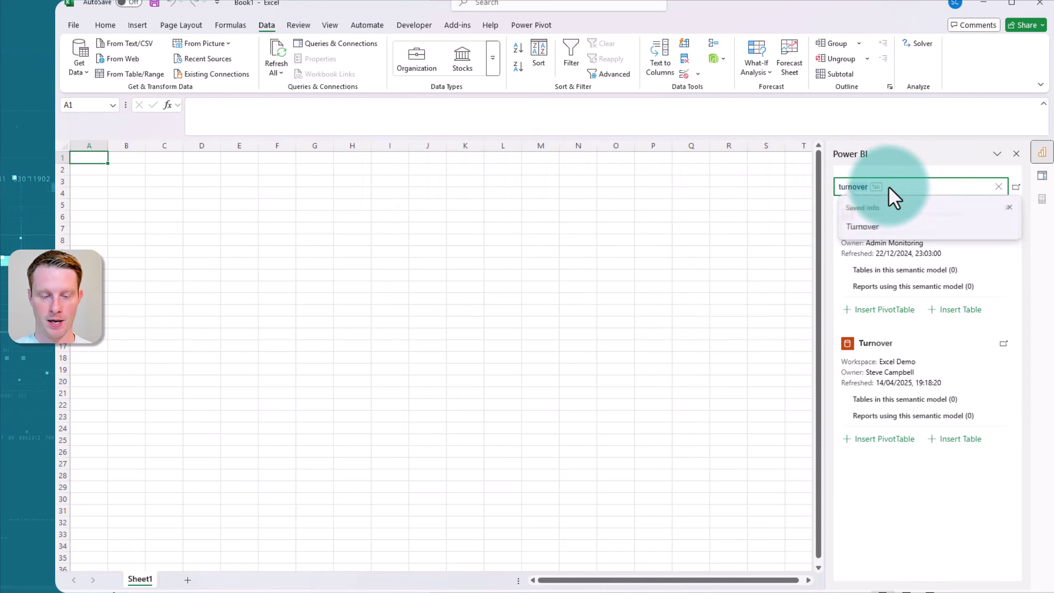
{"action": "left_click", "coordinate": [863, 228]}
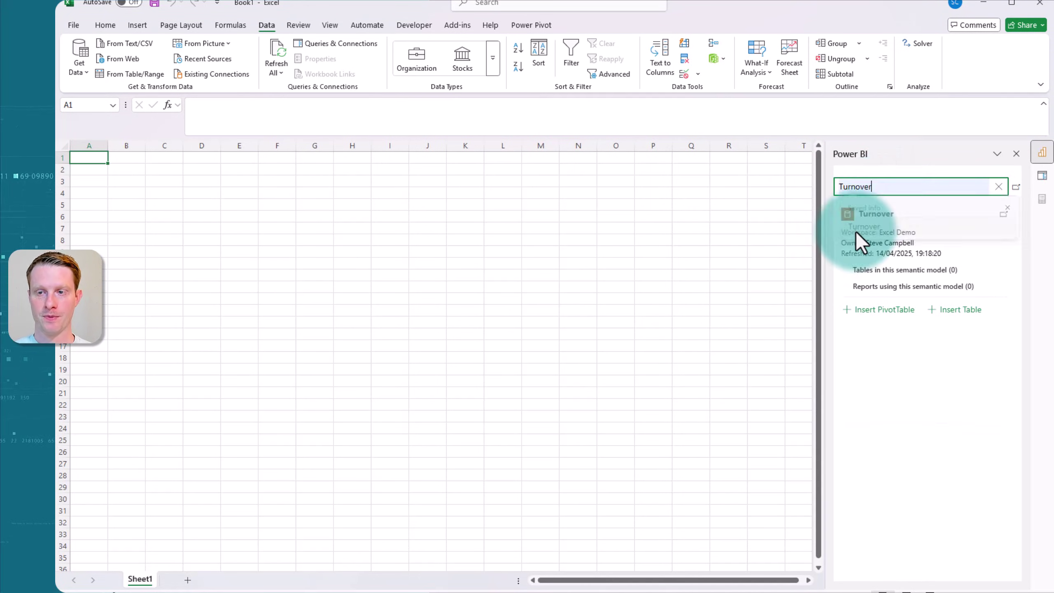
{"action": "left_click", "coordinate": [896, 310]}
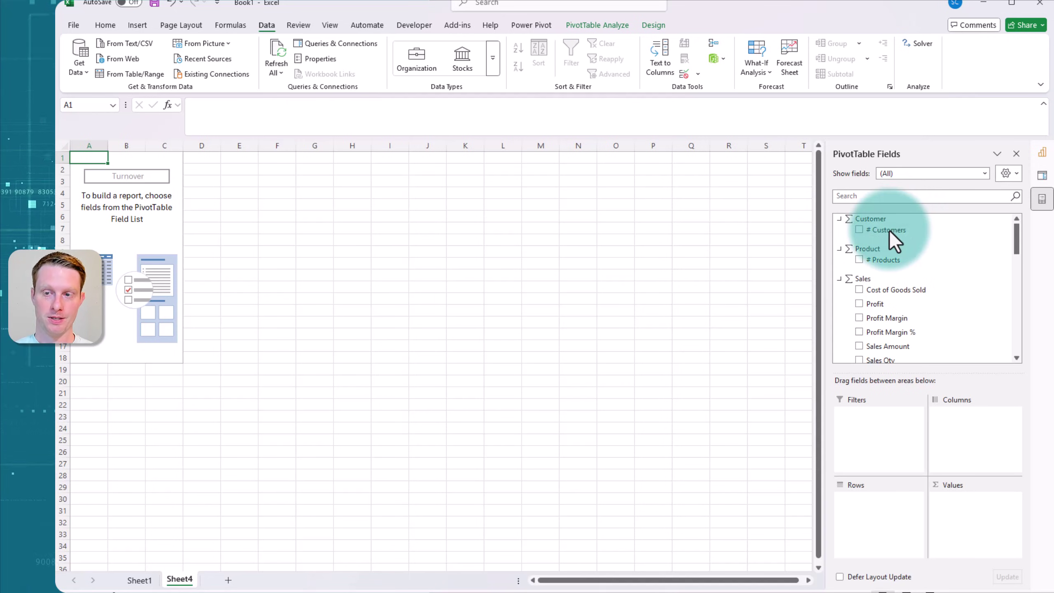
{"action": "scroll", "coordinate": [913, 288], "scroll_direction": "down", "scroll_amount": 1}
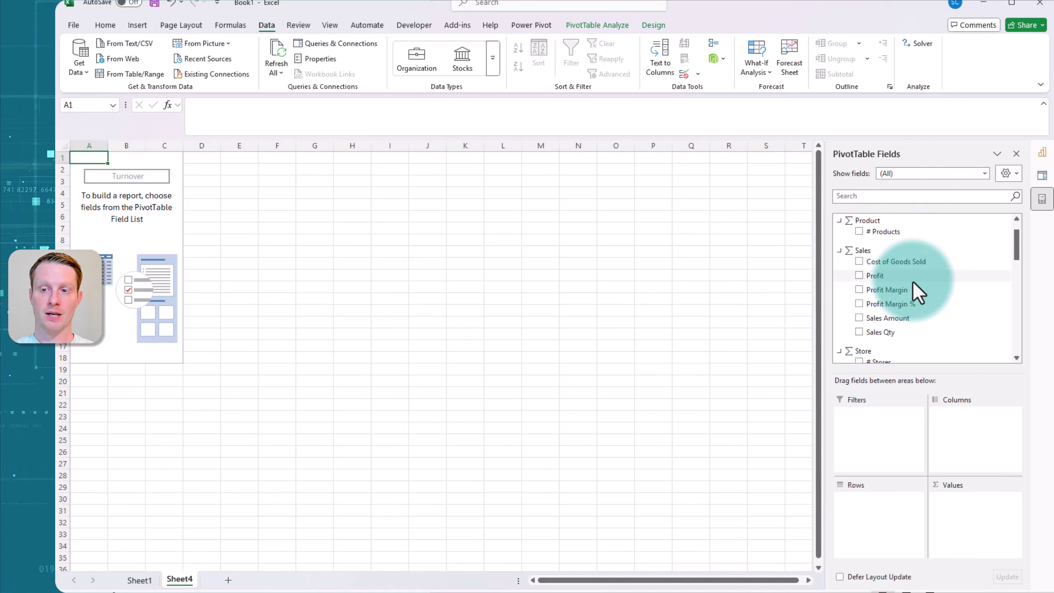
{"action": "scroll", "coordinate": [918, 293], "scroll_direction": "down", "scroll_amount": 1}
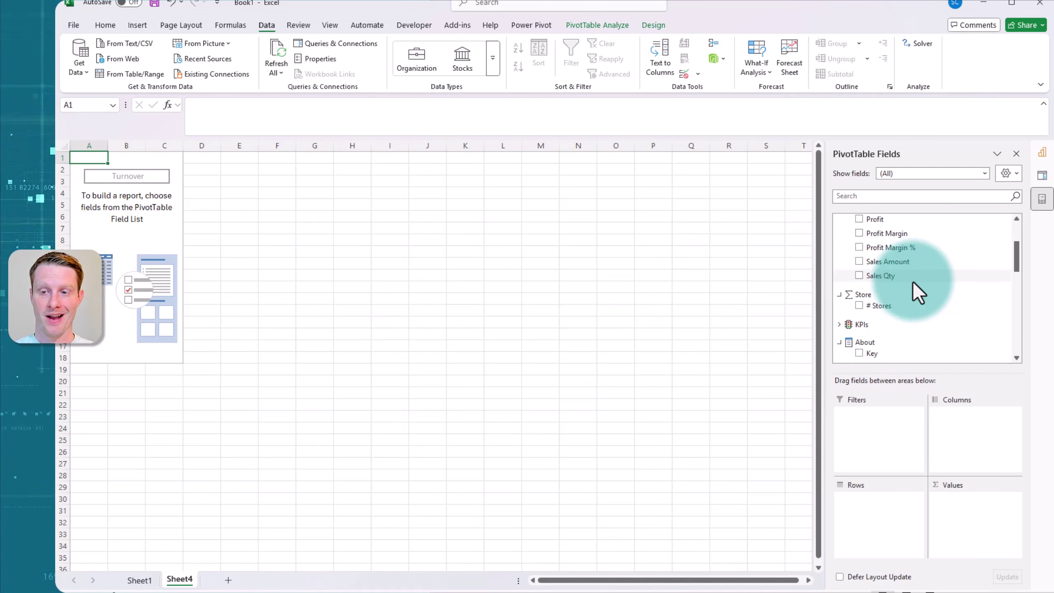
{"action": "scroll", "coordinate": [917, 293], "scroll_direction": "down", "scroll_amount": 4}
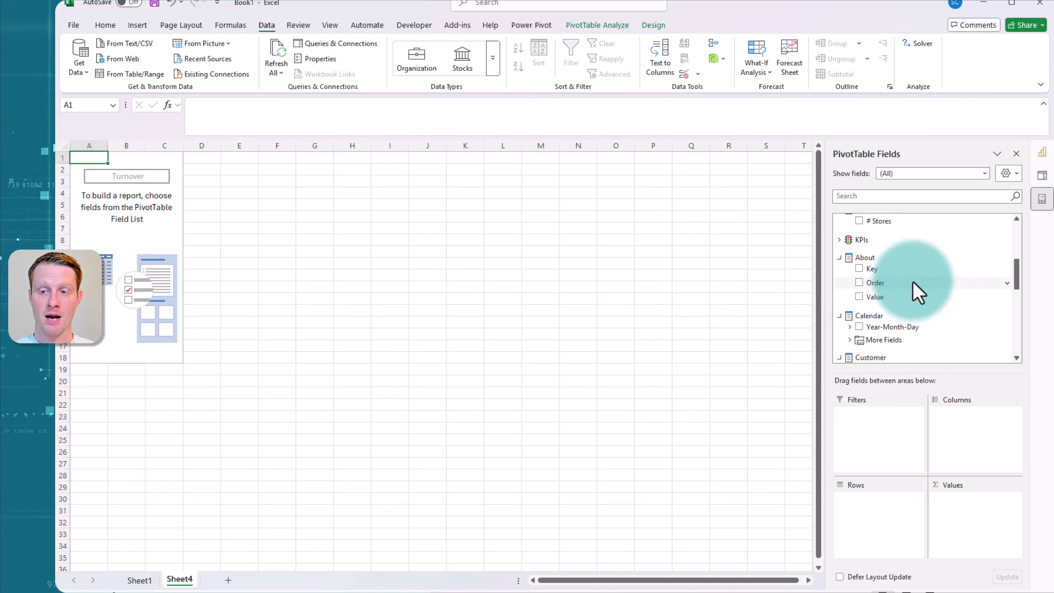
{"action": "scroll", "coordinate": [918, 293], "scroll_direction": "down", "scroll_amount": 1}
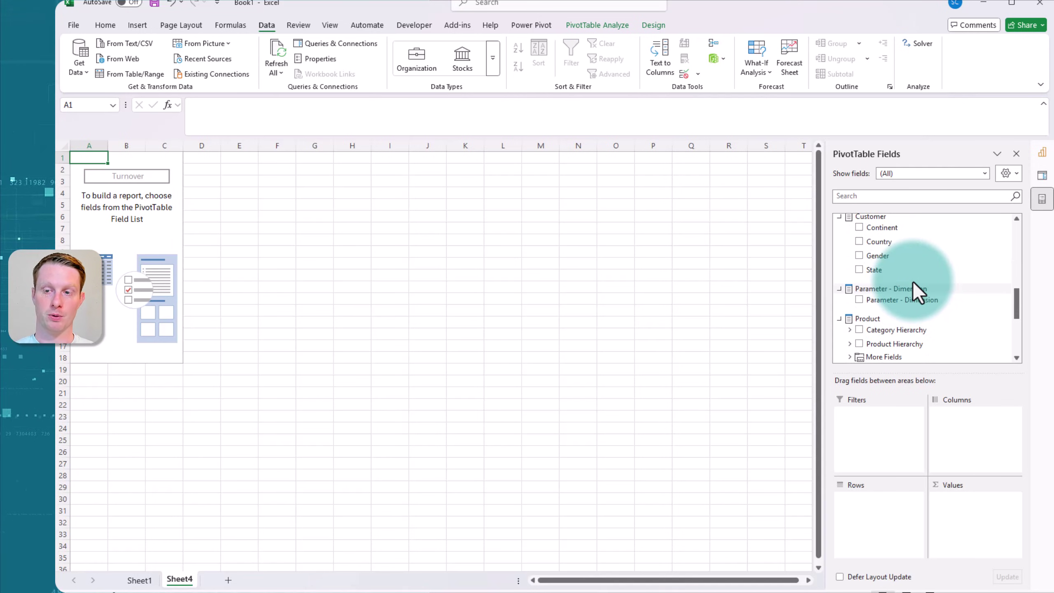
{"action": "scroll", "coordinate": [917, 293], "scroll_direction": "down", "scroll_amount": 5}
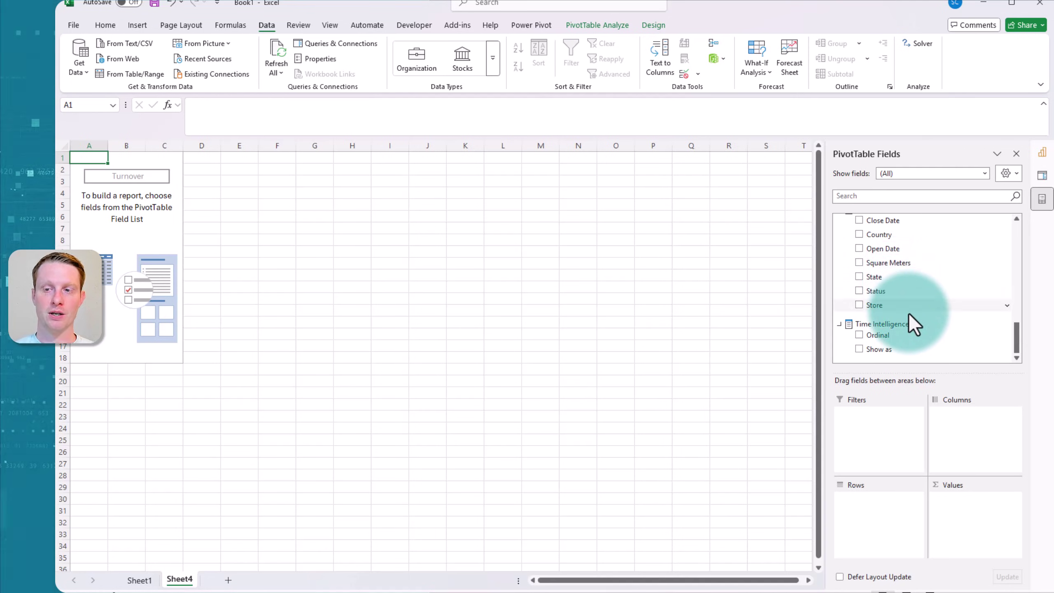
{"action": "scroll", "coordinate": [910, 317], "scroll_direction": "up", "scroll_amount": 5}
{"action": "scroll", "coordinate": [910, 317], "scroll_direction": "up", "scroll_amount": 6}
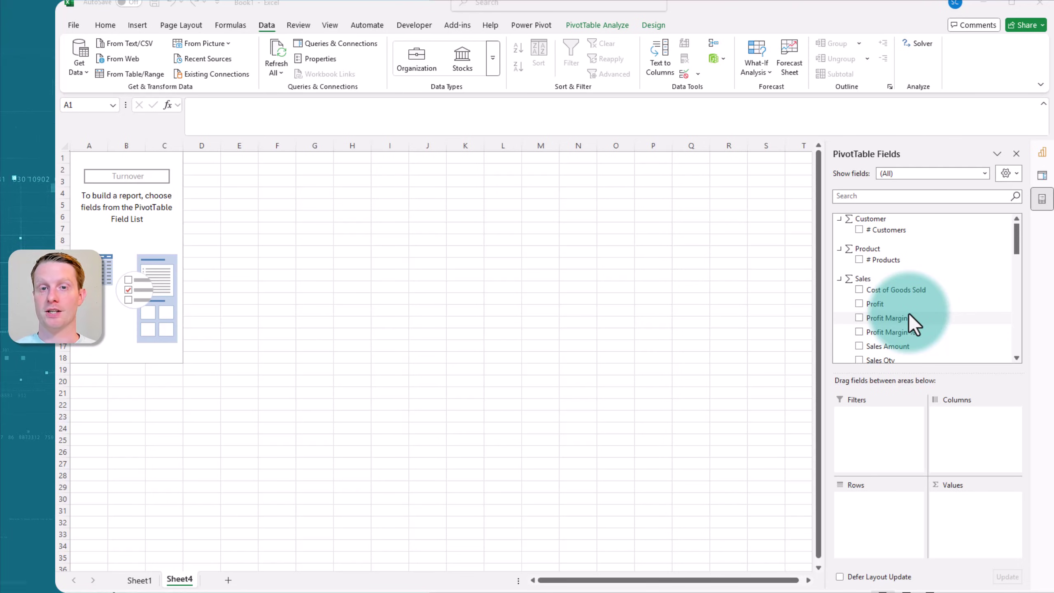
{"action": "key", "text": "alt+Tab"}
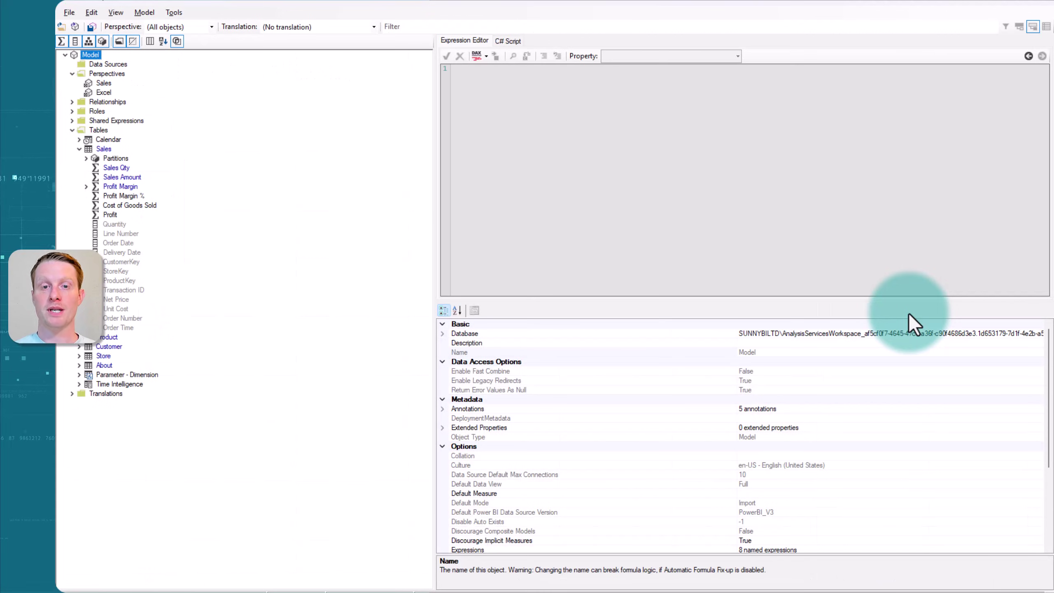
{"action": "left_click", "coordinate": [107, 83]}
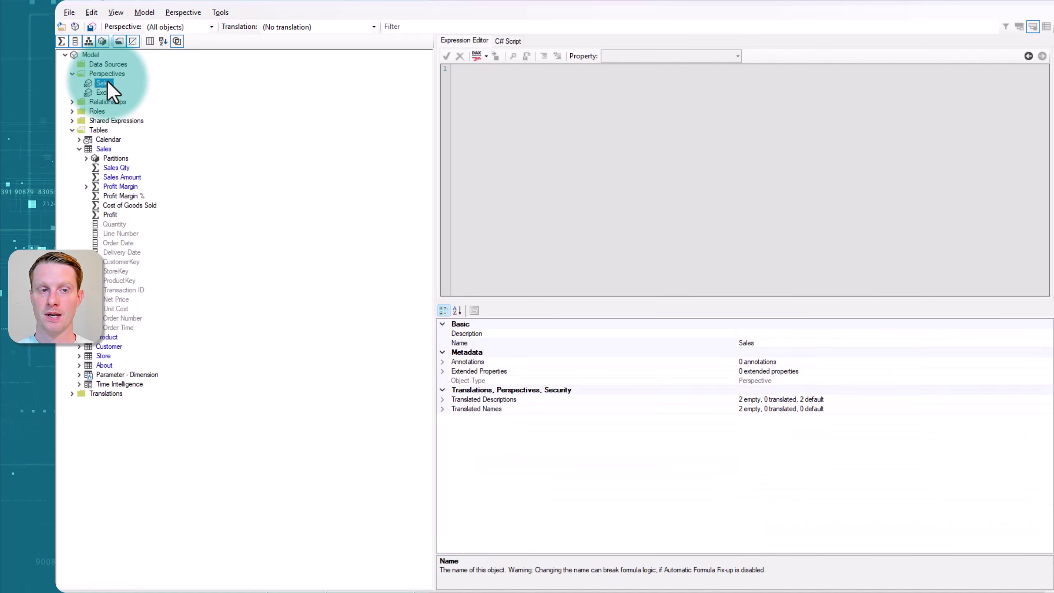
{"action": "left_click", "coordinate": [106, 92]}
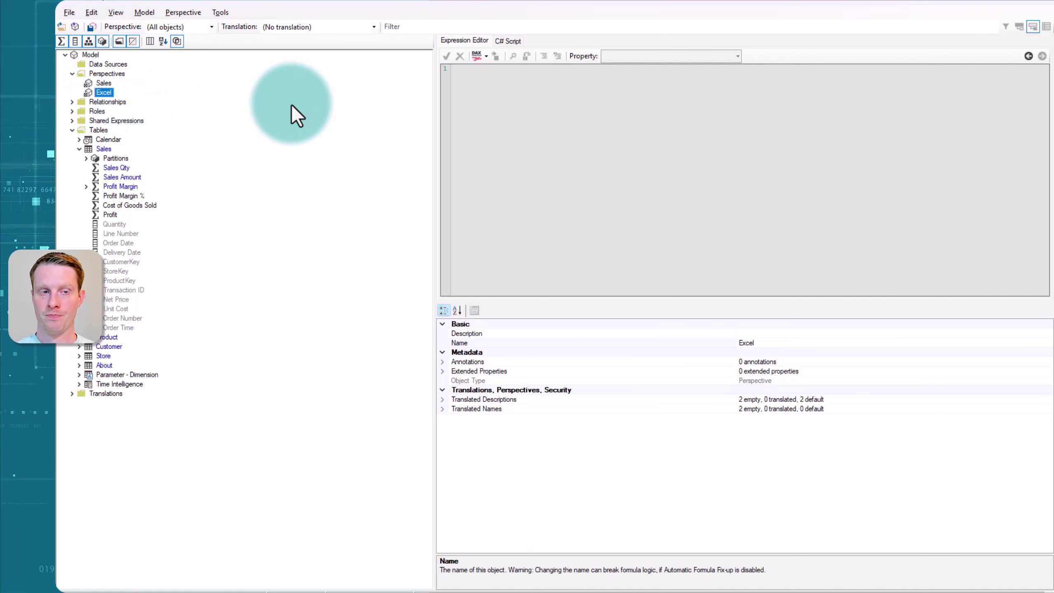
{"action": "key", "text": "alt+Tab"}
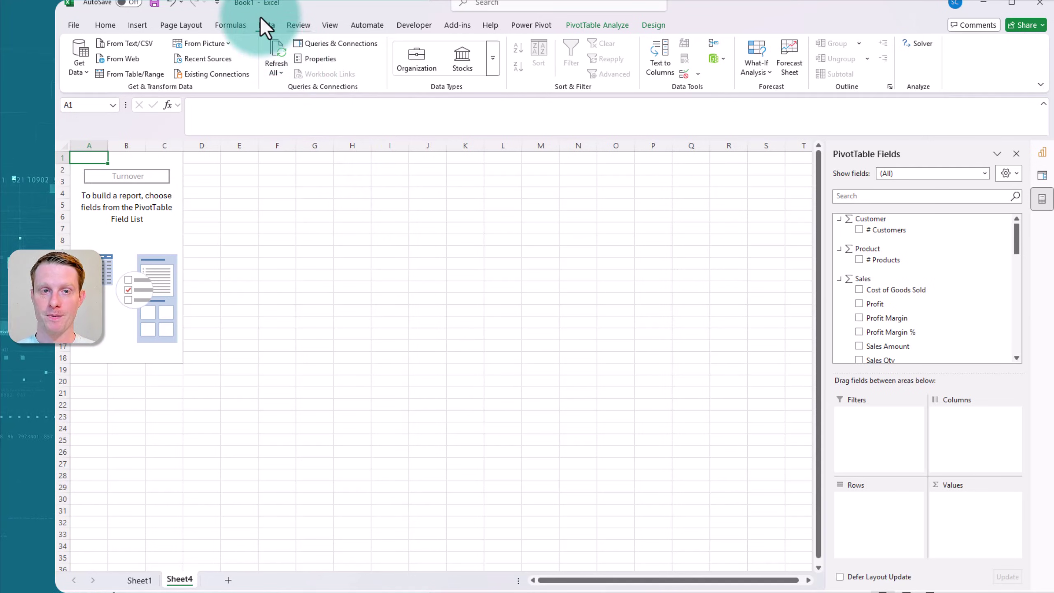
Open the Turnover connection's Properties from the Queries & Connections pane
{"action": "left_click", "coordinate": [313, 43]}
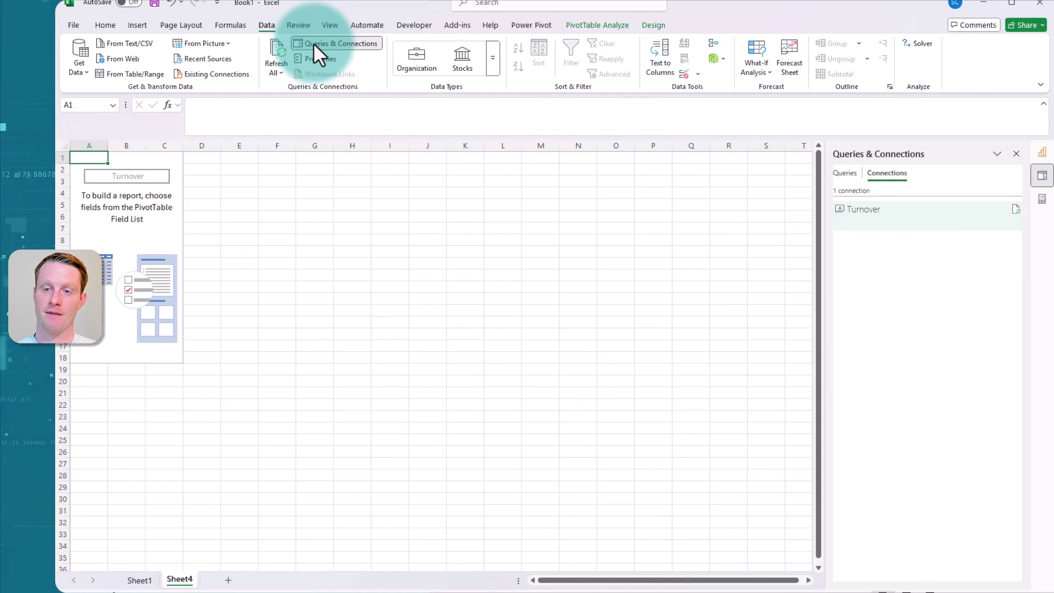
{"action": "right_click", "coordinate": [875, 215]}
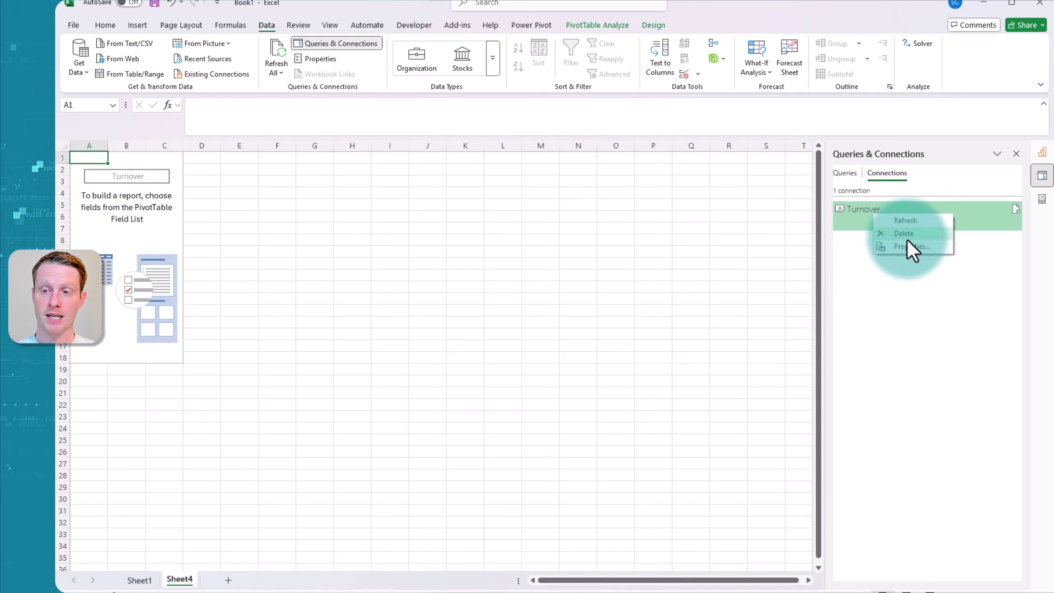
{"action": "left_click", "coordinate": [915, 248]}
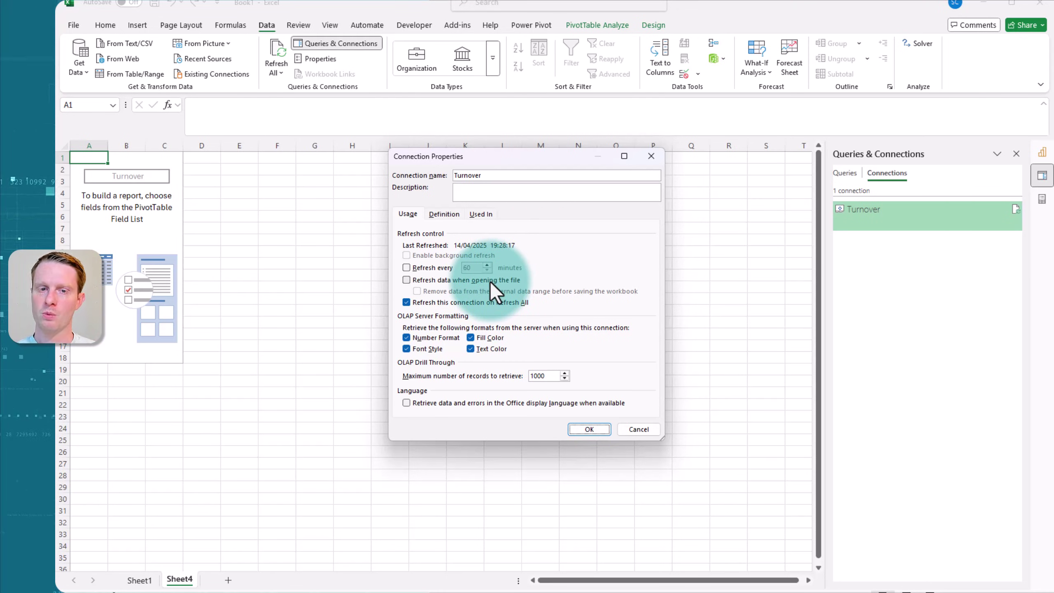
Change the command text from Model to Excel and rename the connection 'Turnover - Excel'
{"action": "left_click", "coordinate": [445, 214]}
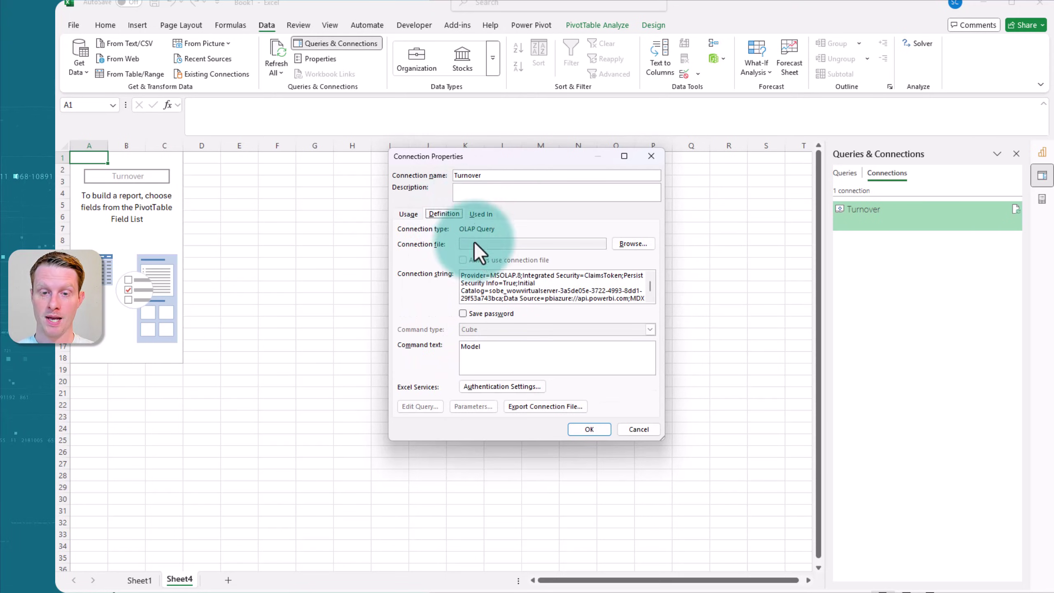
{"action": "double_click", "coordinate": [461, 346]}
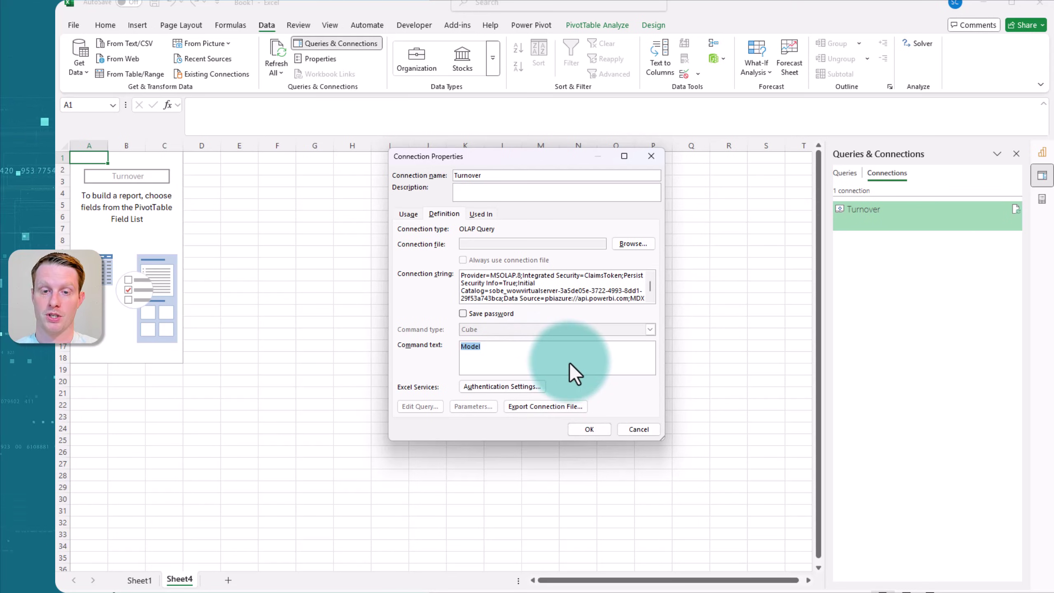
{"action": "type", "text": "Exc"}
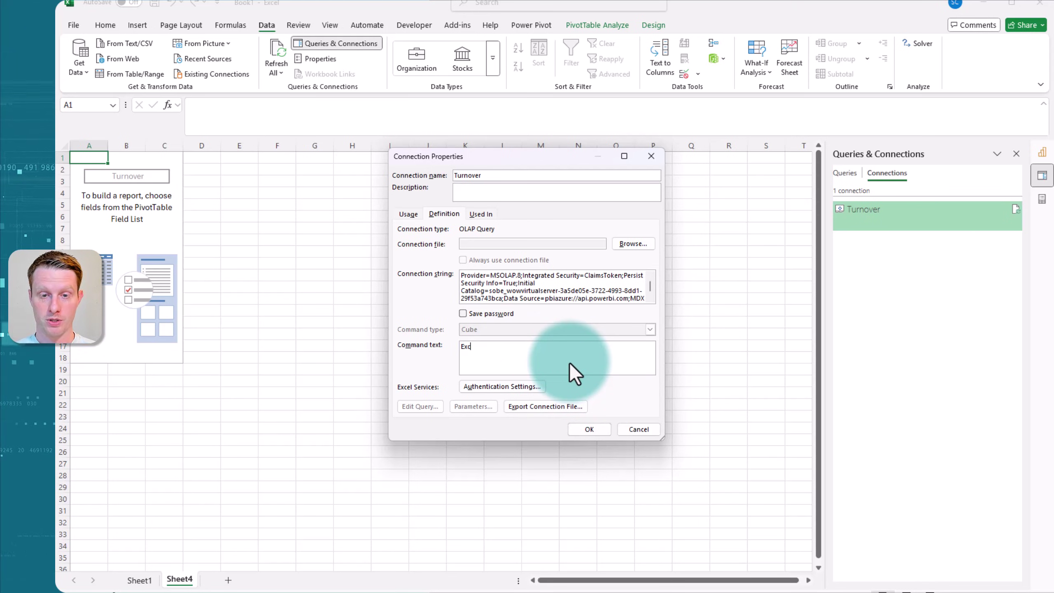
{"action": "type", "text": "el"}
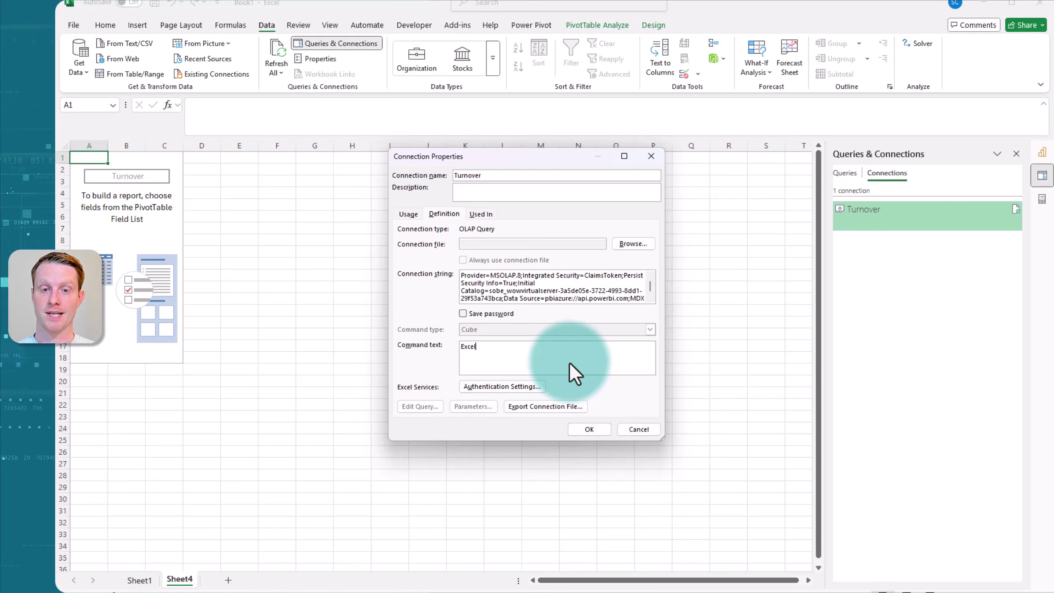
{"action": "left_click", "coordinate": [502, 174]}
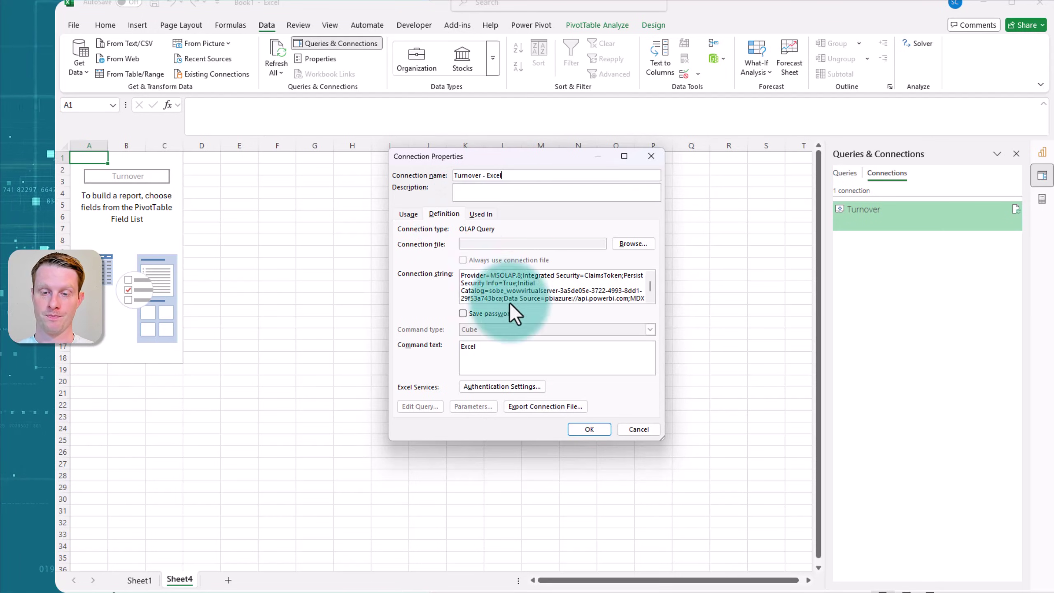
{"action": "left_click", "coordinate": [594, 432]}
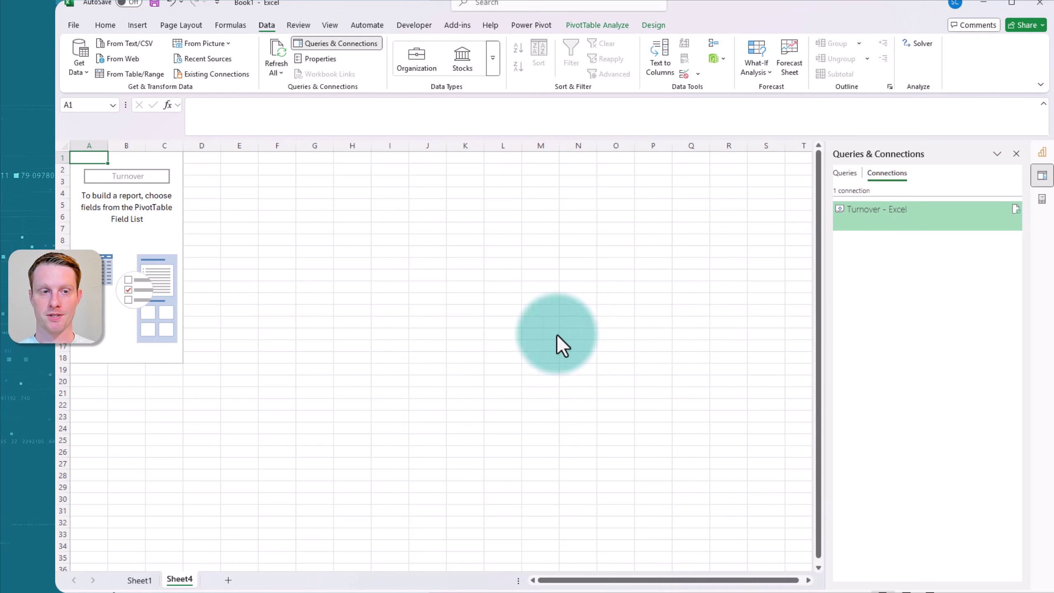
Browse the Turnover PivotTable's field list of Customer, Product, Store and Sales fields
{"action": "left_click", "coordinate": [125, 220]}
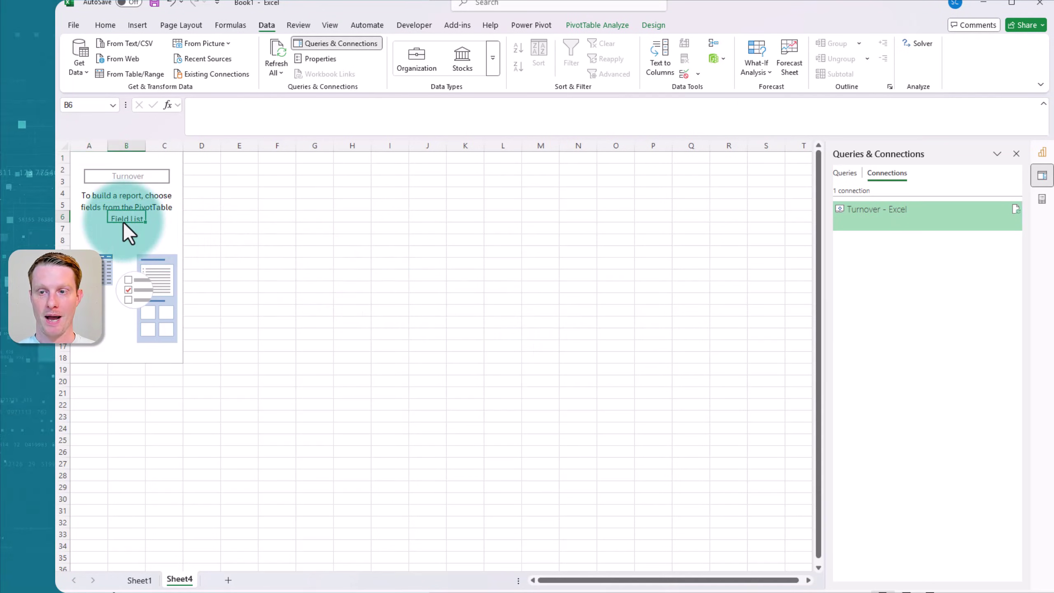
{"action": "left_click", "coordinate": [1042, 200]}
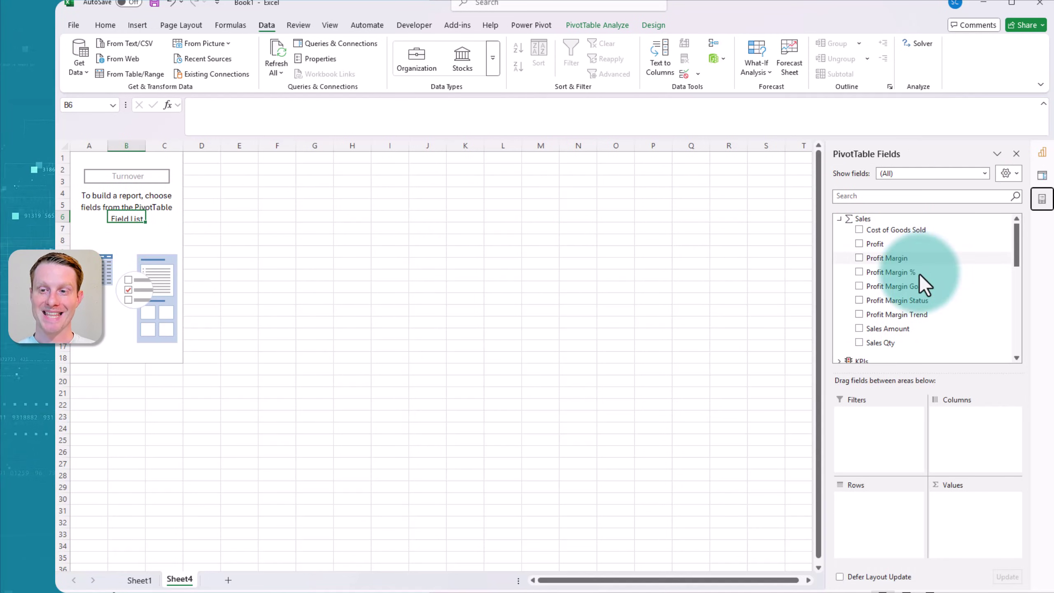
{"action": "scroll", "coordinate": [919, 273], "scroll_direction": "down", "scroll_amount": 5}
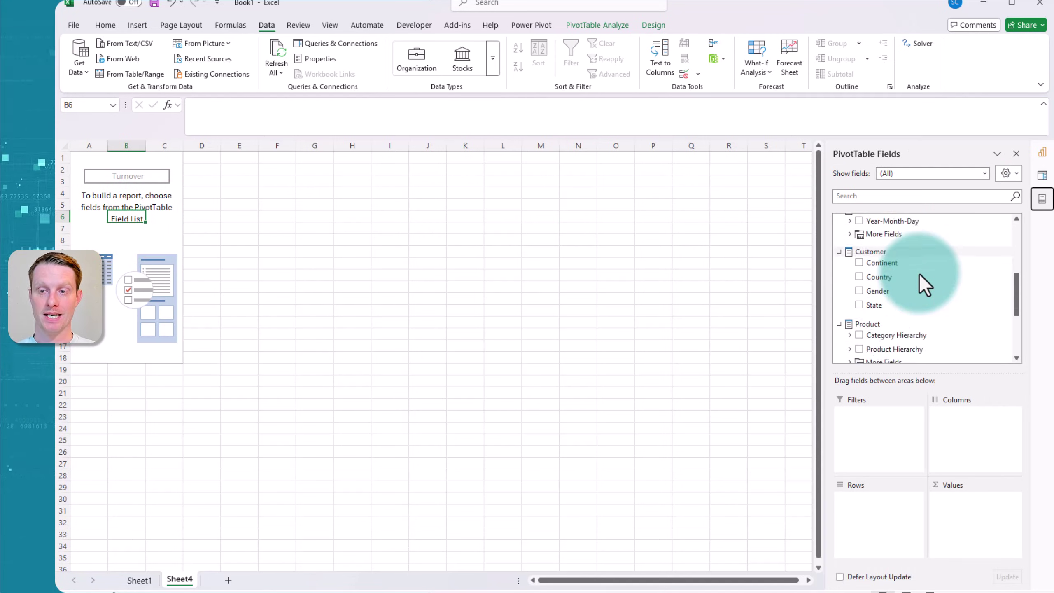
{"action": "scroll", "coordinate": [920, 273], "scroll_direction": "down", "scroll_amount": 5}
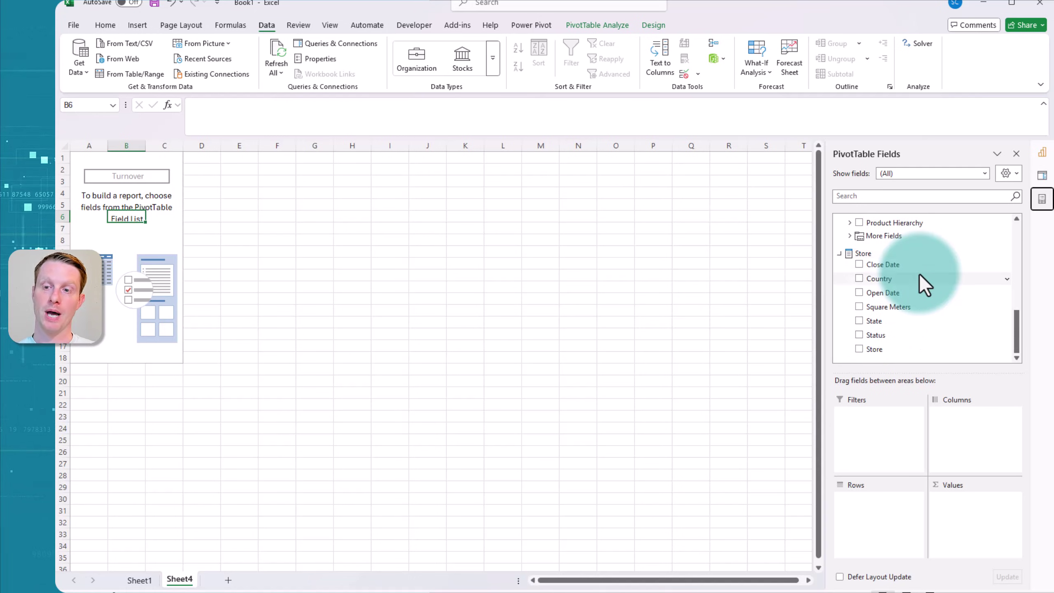
{"action": "scroll", "coordinate": [920, 273], "scroll_direction": "up", "scroll_amount": 10}
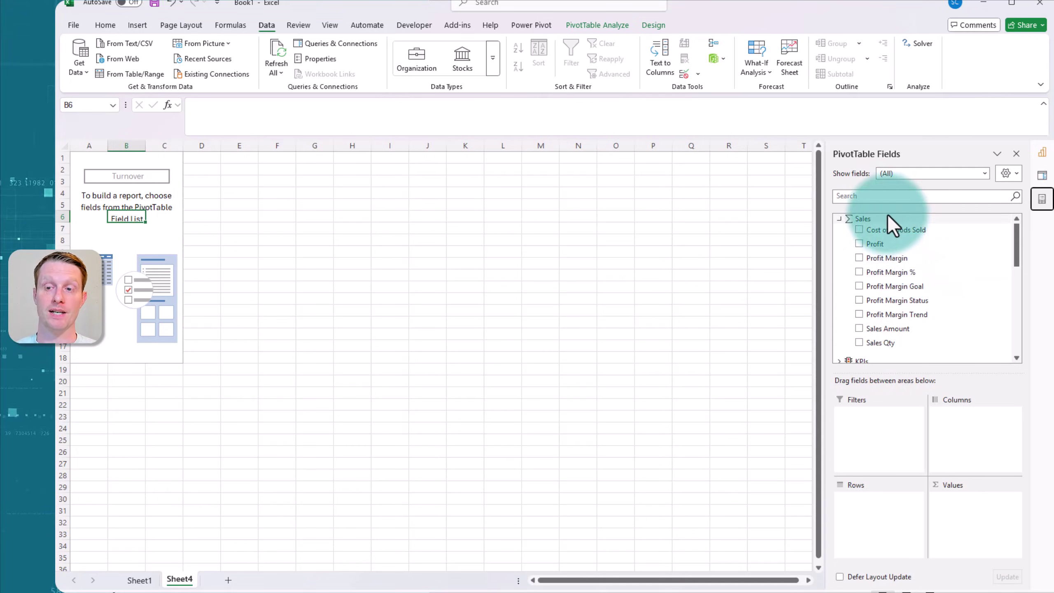
On a new sheet, insert PivotTable Turnover 1 from the Turnover semantic model, found by searching 'tur'
{"action": "left_click", "coordinate": [228, 580]}
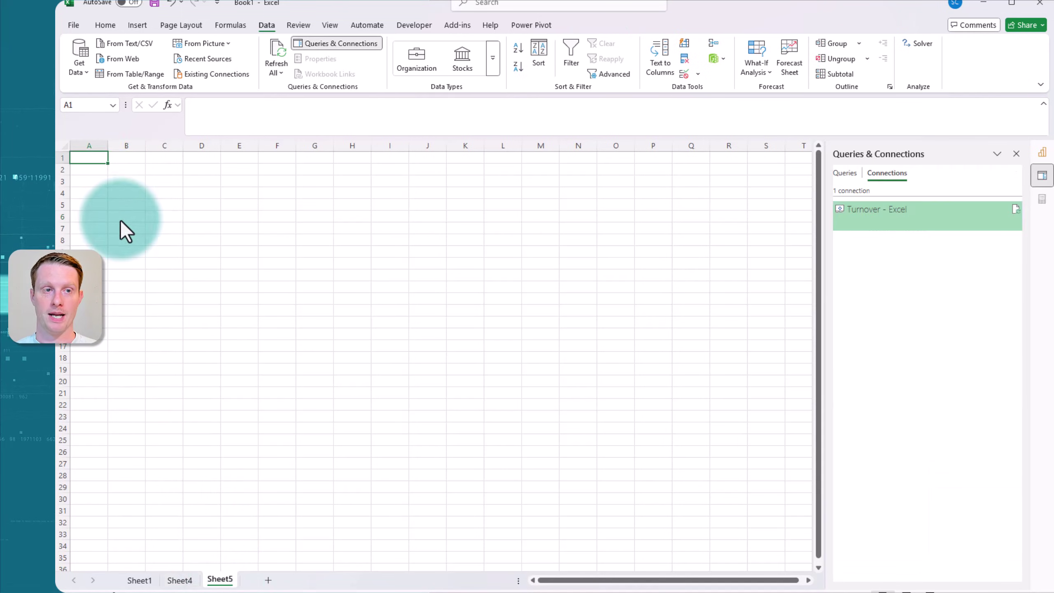
{"action": "left_click", "coordinate": [78, 71]}
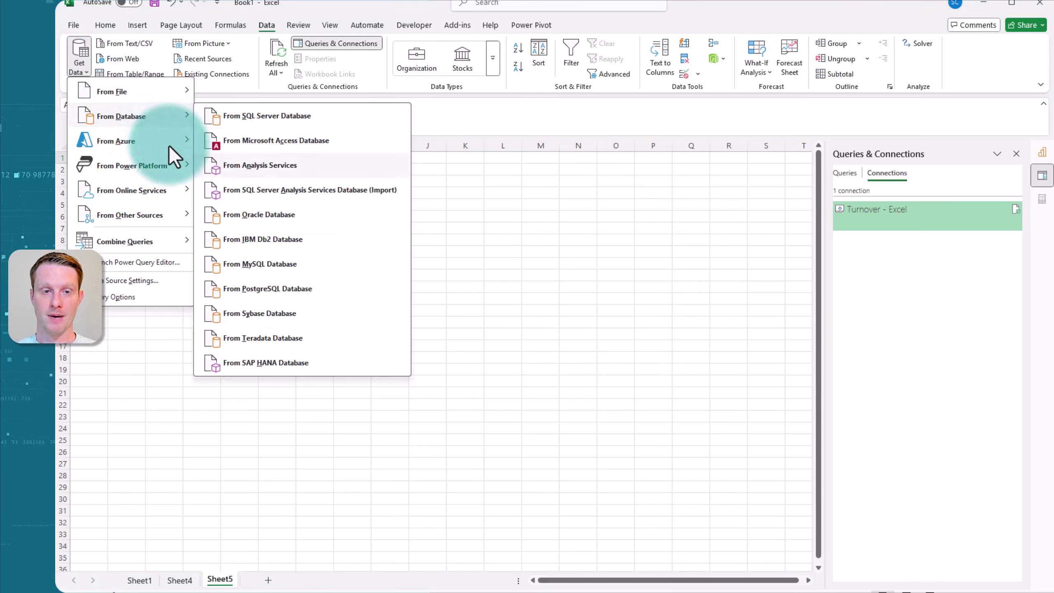
{"action": "mouse_move", "coordinate": [174, 165]}
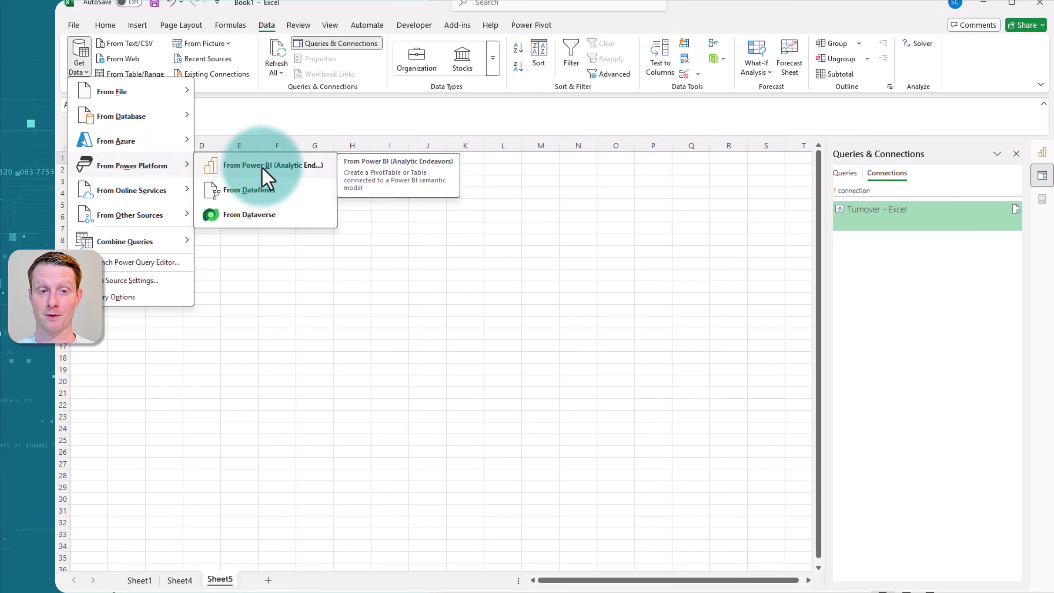
{"action": "left_click", "coordinate": [262, 167]}
{"action": "left_click", "coordinate": [877, 188]}
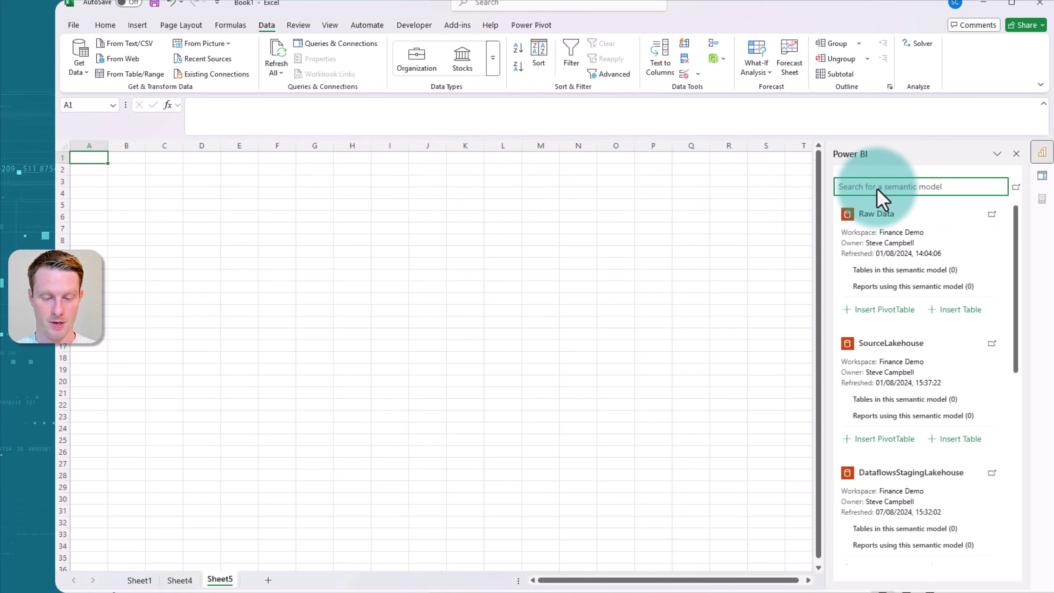
{"action": "type", "text": "tur"}
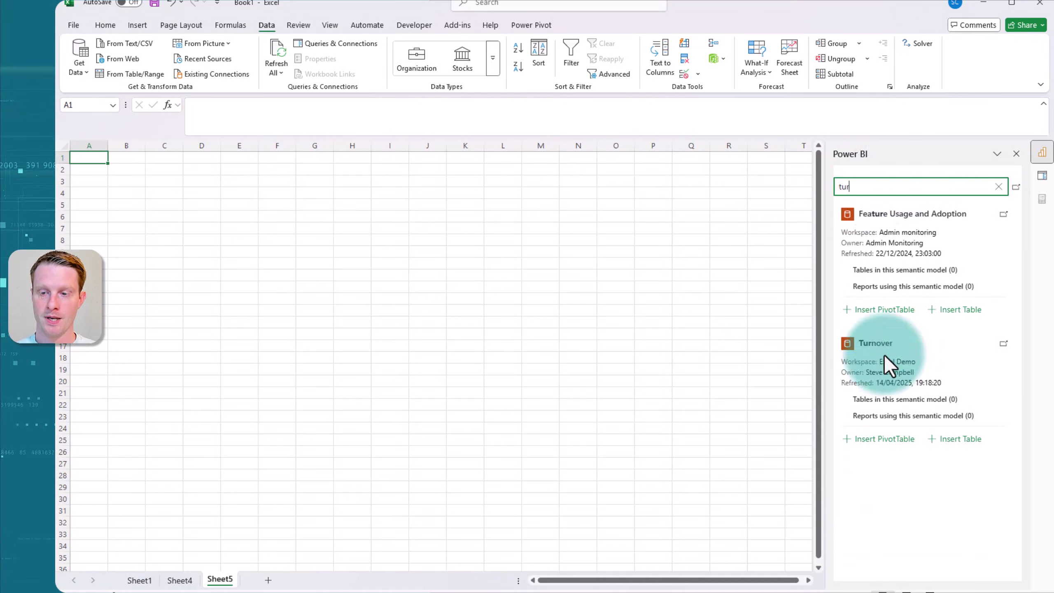
{"action": "left_click", "coordinate": [886, 439]}
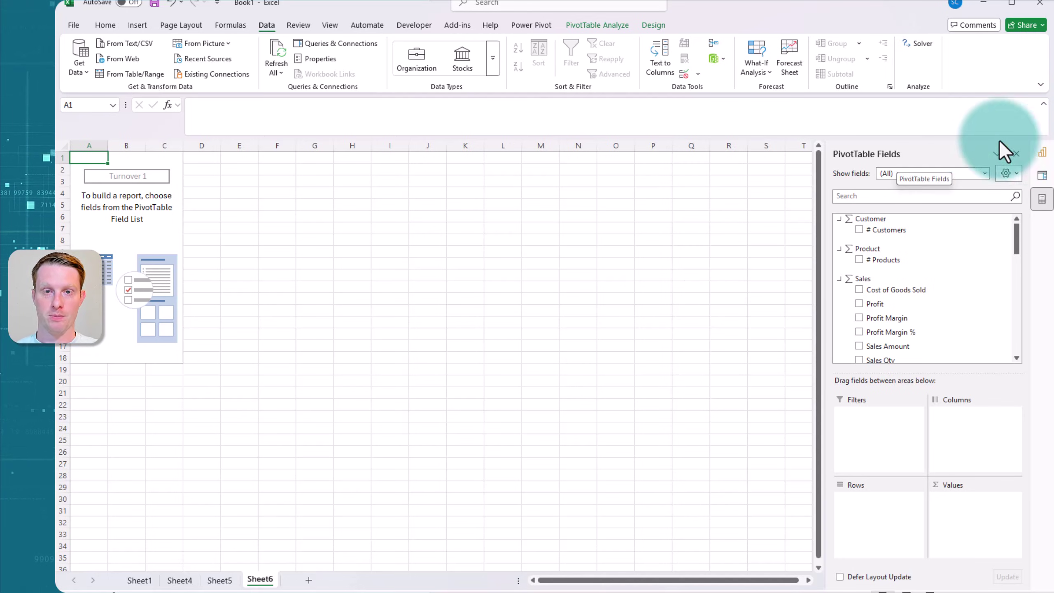
Rename the second Turnover connection 'Turnover - Full Model', keeping its command text Model
{"action": "left_click", "coordinate": [348, 49]}
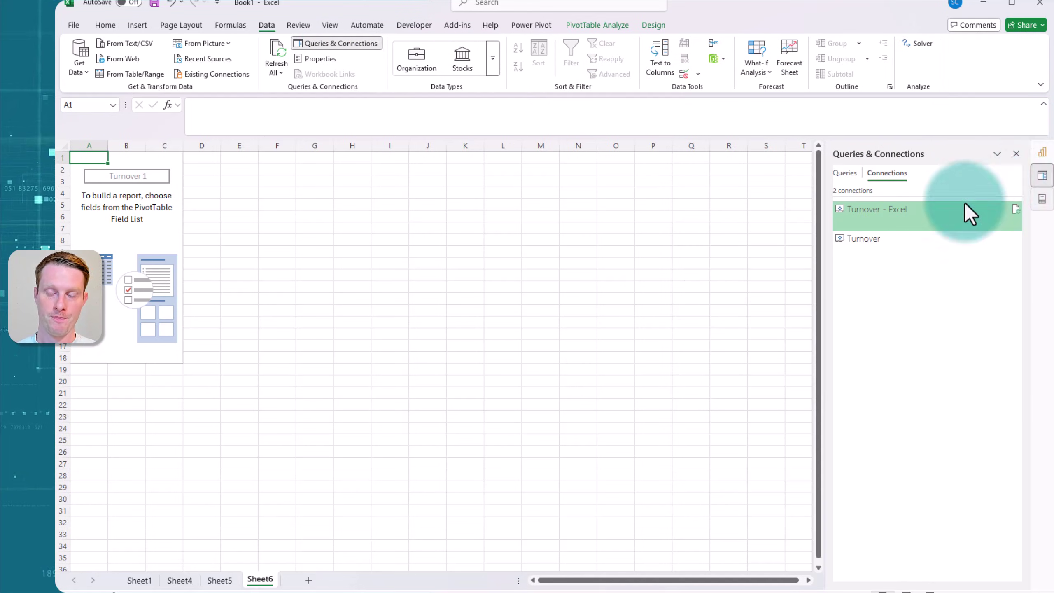
{"action": "right_click", "coordinate": [890, 243]}
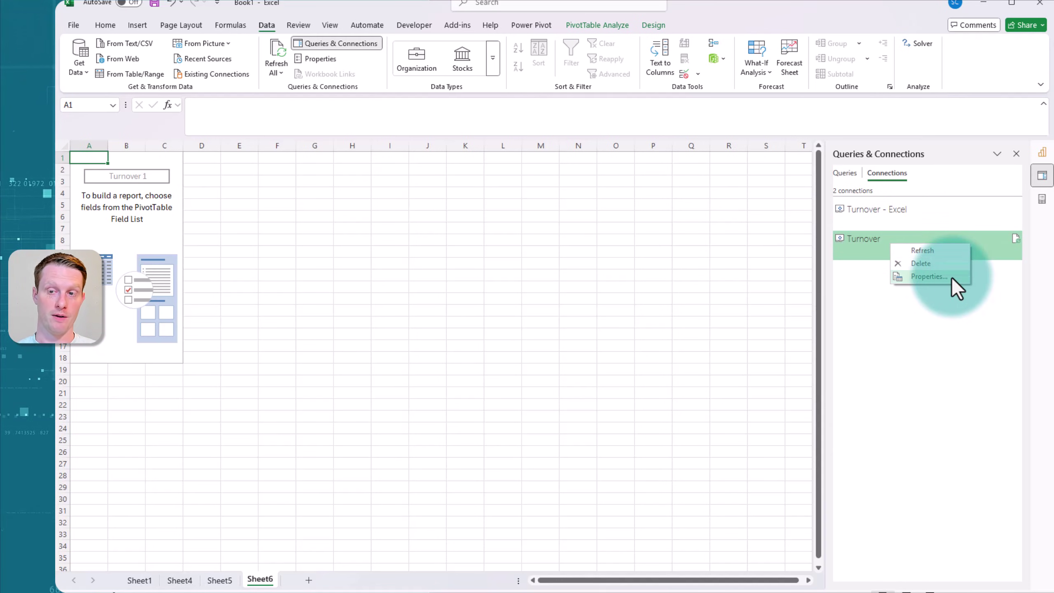
{"action": "left_click", "coordinate": [952, 278]}
{"action": "left_click", "coordinate": [512, 176]}
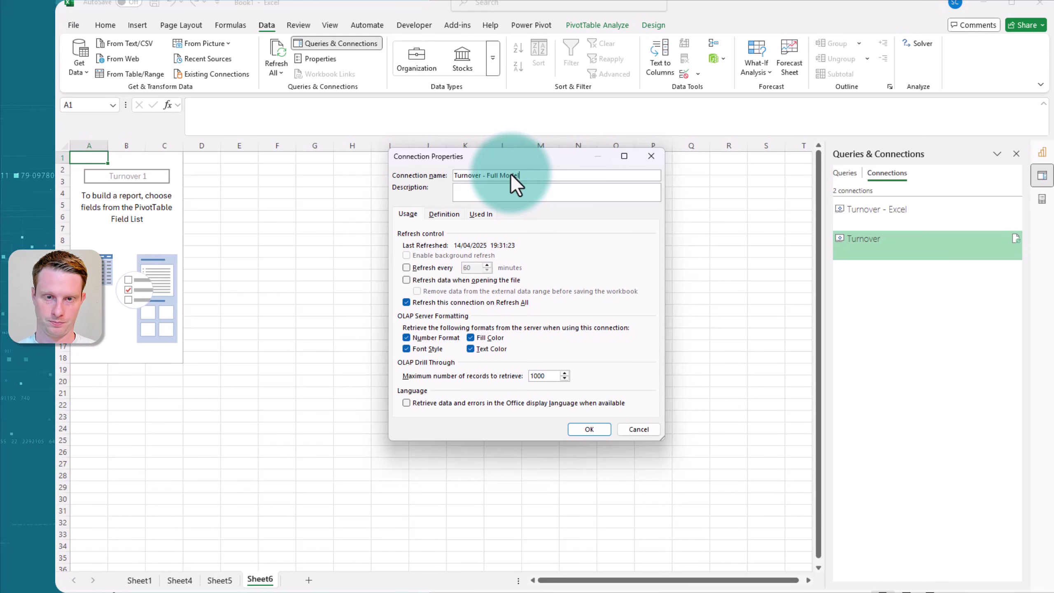
{"action": "type", "text": "- Full Model"}
{"action": "left_click", "coordinate": [444, 213]}
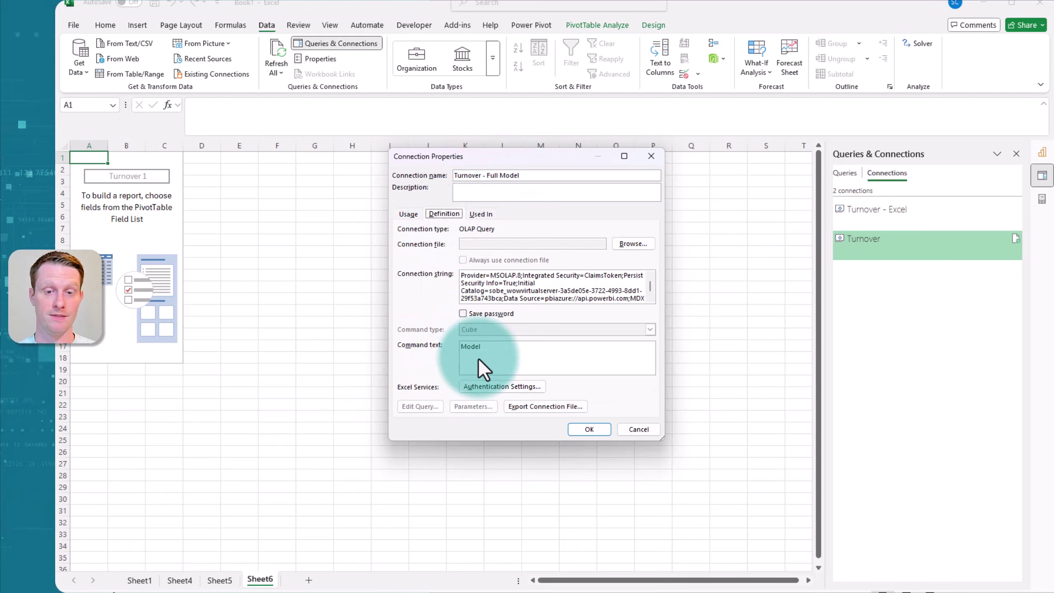
{"action": "left_click", "coordinate": [590, 429]}
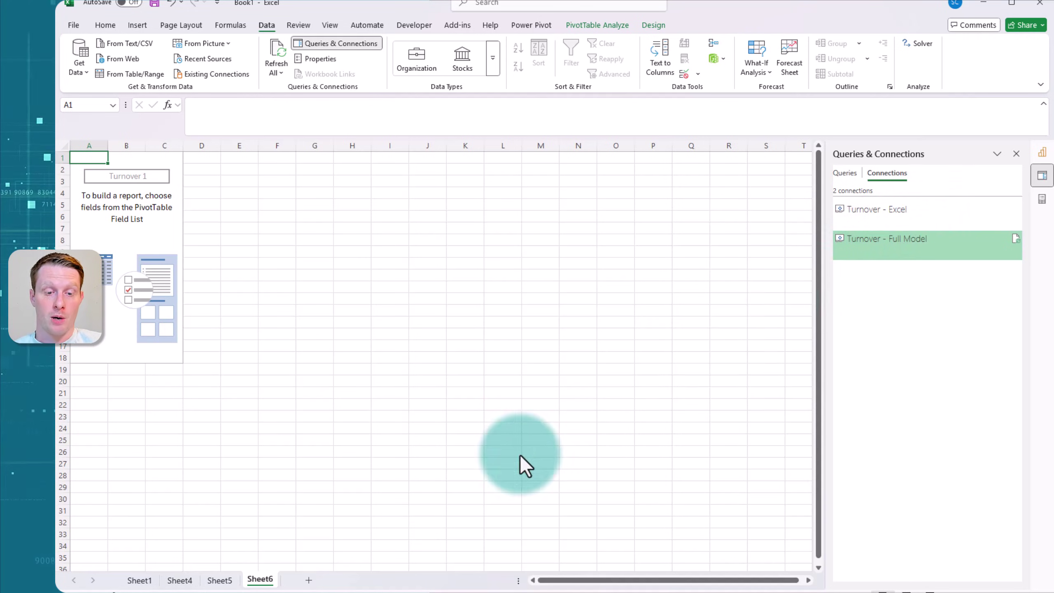
On a new sheet, start a PivotTable from external data using the Turnover - Full Model connection
{"action": "left_click", "coordinate": [309, 581]}
{"action": "left_click", "coordinate": [137, 26]}
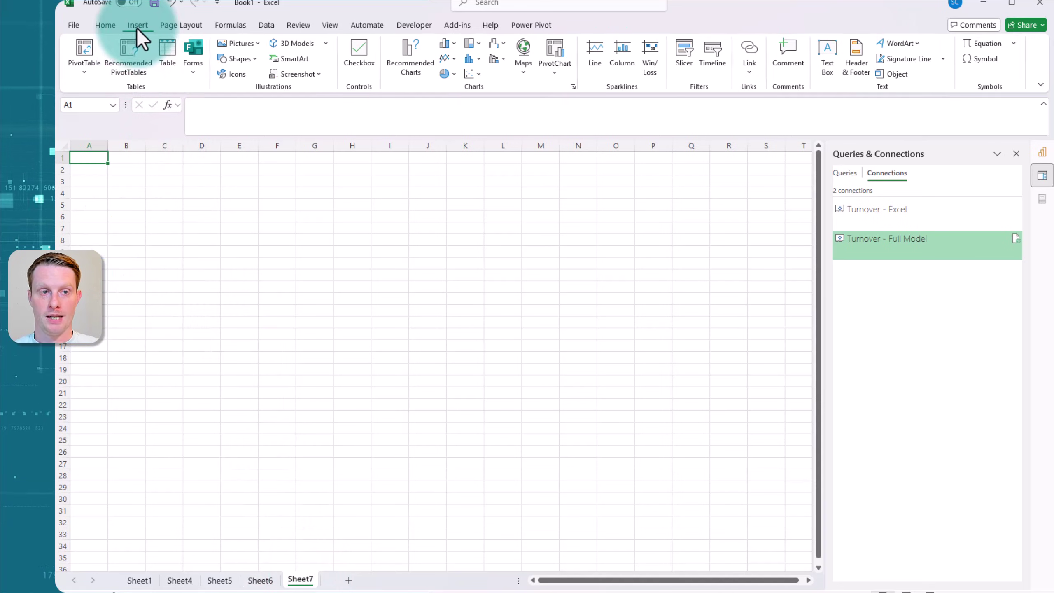
{"action": "left_click", "coordinate": [87, 75]}
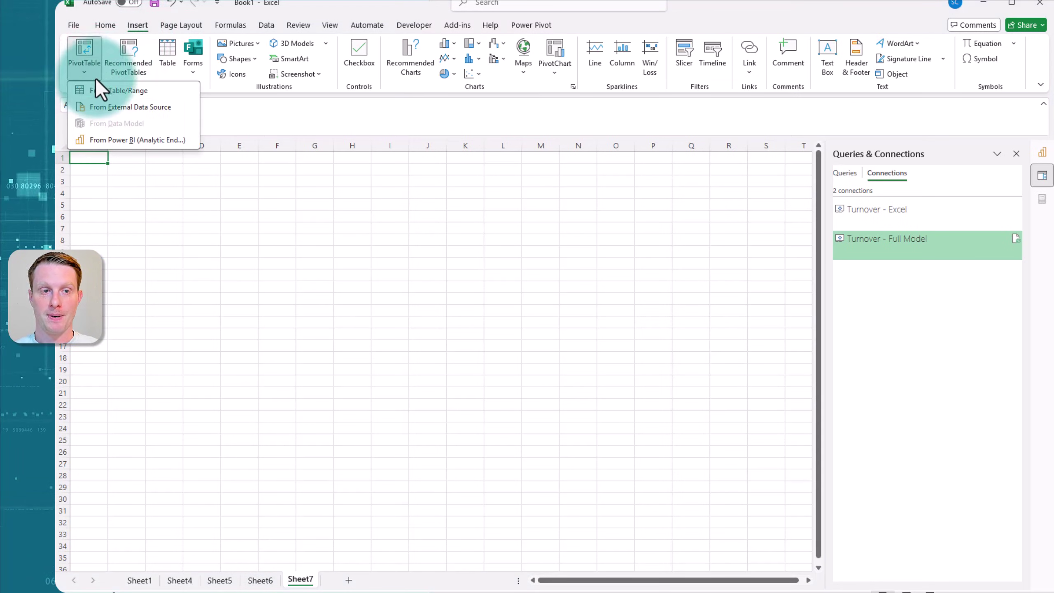
{"action": "left_click", "coordinate": [173, 110]}
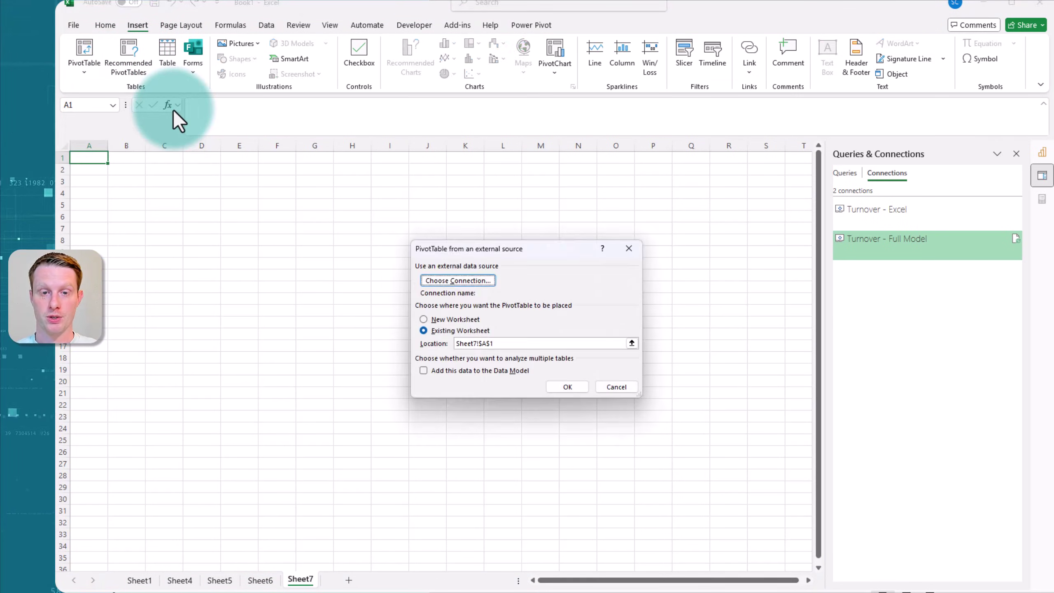
{"action": "left_click", "coordinate": [489, 280]}
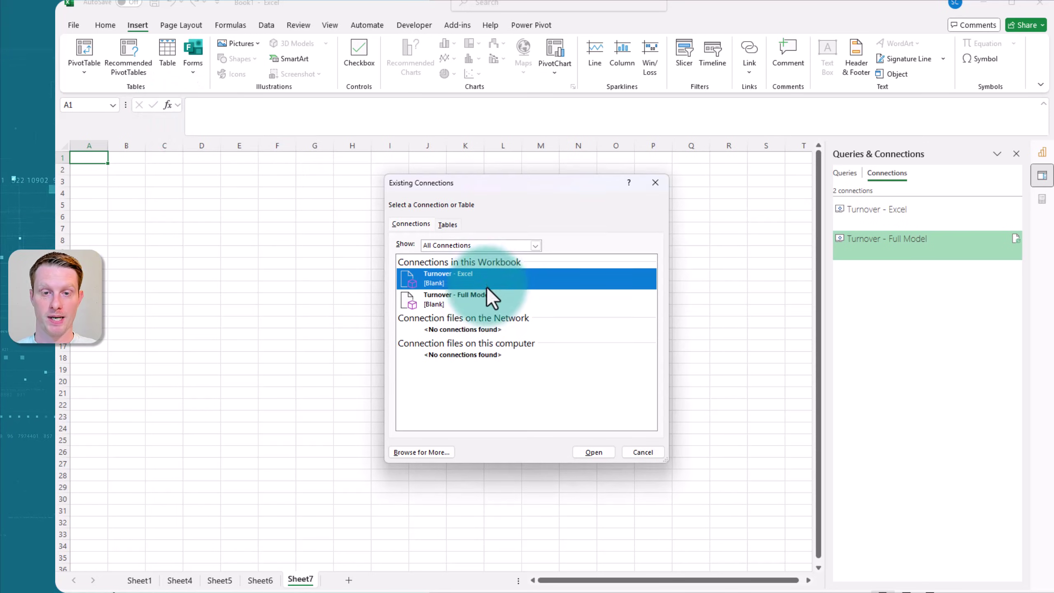
{"action": "left_click", "coordinate": [477, 301]}
{"action": "left_click", "coordinate": [490, 281]}
{"action": "left_click", "coordinate": [497, 300]}
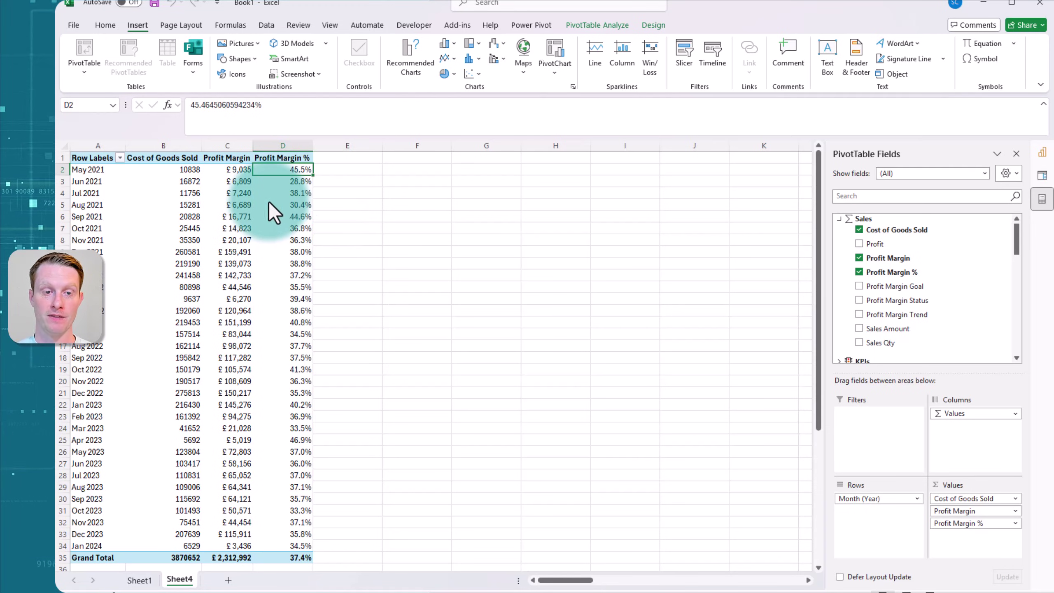
Select cell C9, the Dec 2021 Profit Margin value
{"action": "left_click", "coordinate": [231, 252]}
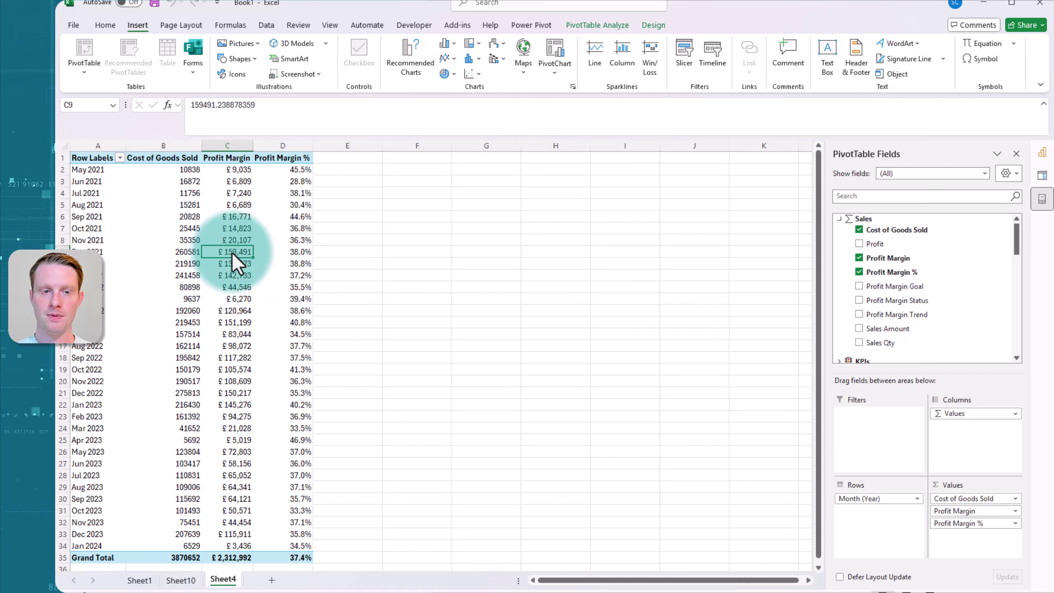
Drill through the Dec 2021 Profit Margin value, then delete the resulting Sheet10
{"action": "double_click", "coordinate": [231, 252]}
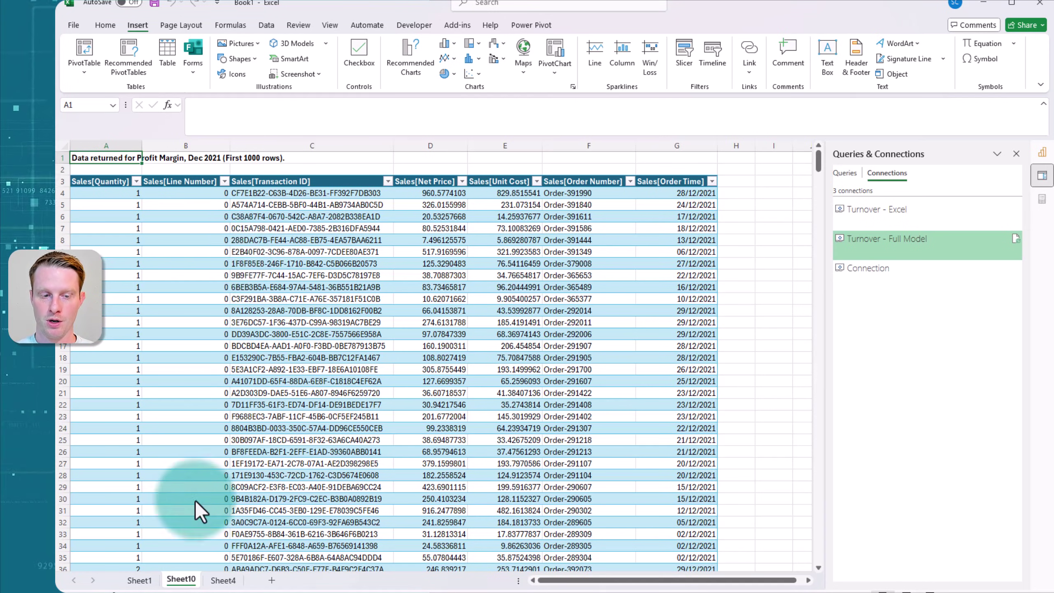
{"action": "right_click", "coordinate": [179, 580]}
{"action": "left_click", "coordinate": [220, 417]}
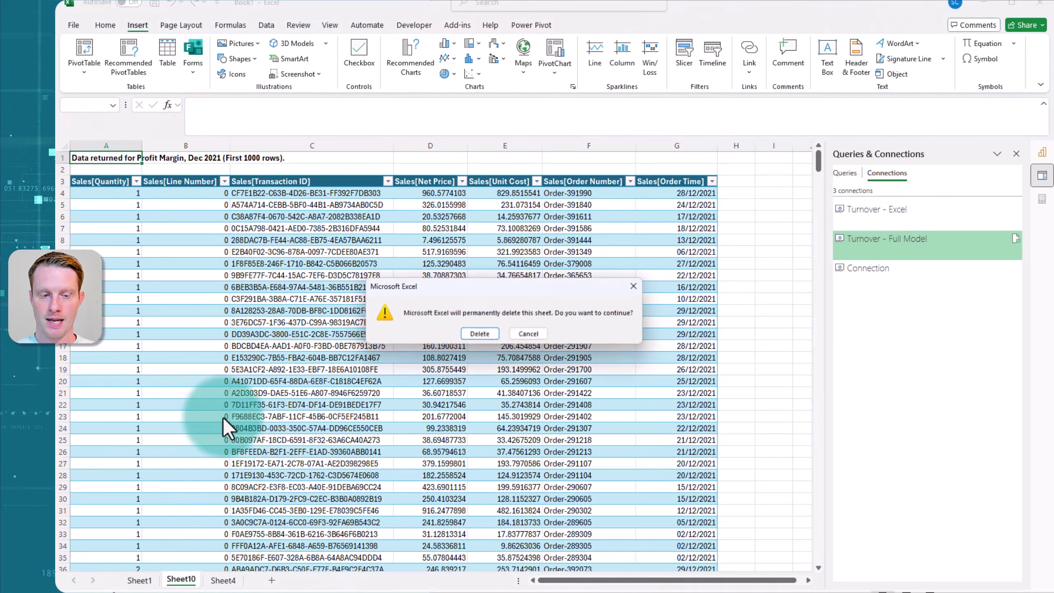
{"action": "left_click", "coordinate": [477, 333]}
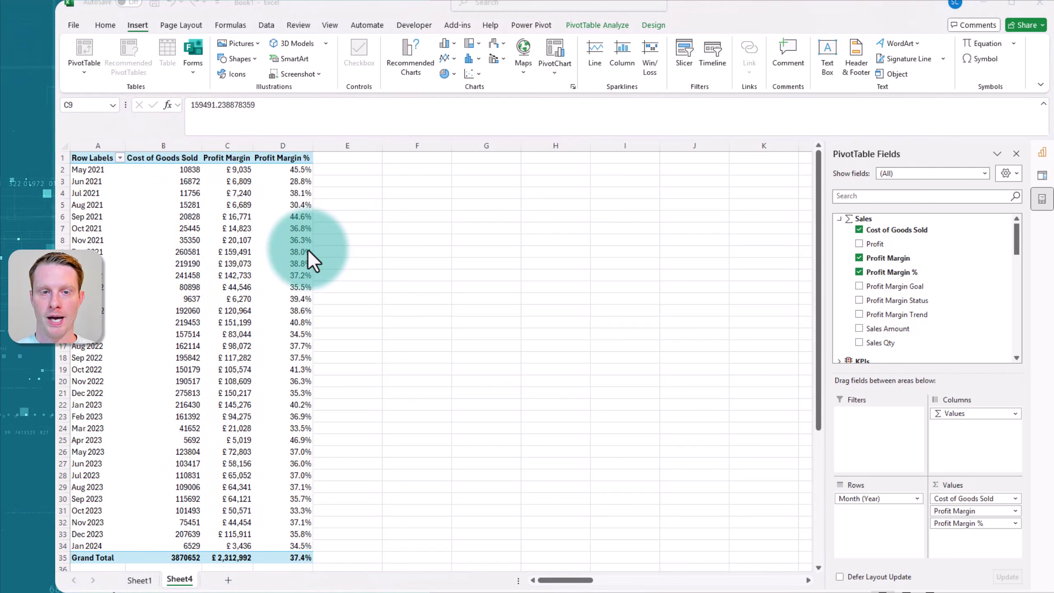
{"action": "key", "text": "alt+Tab"}
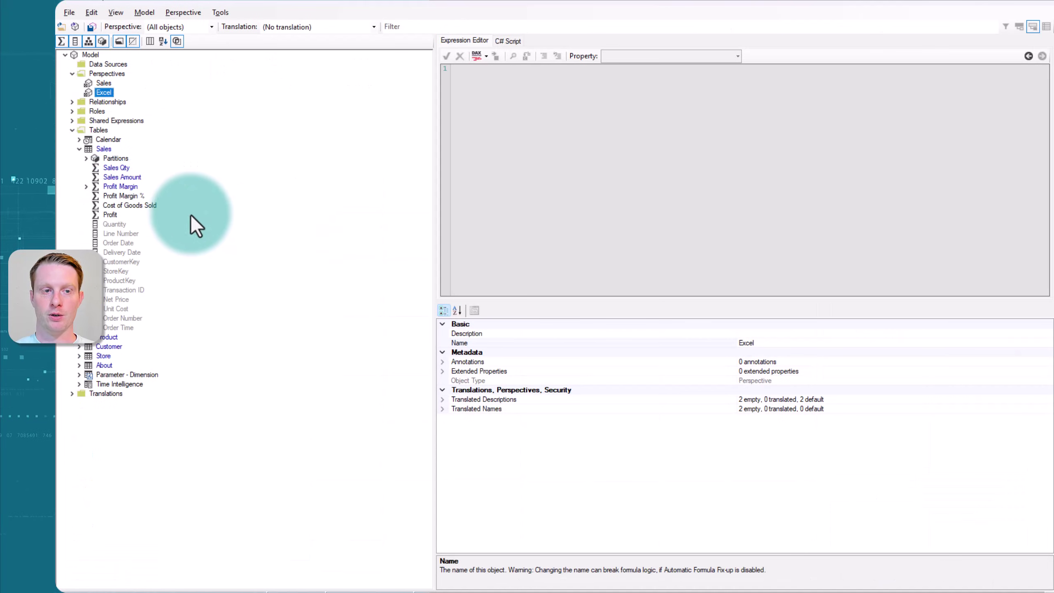
{"action": "left_click", "coordinate": [125, 196]}
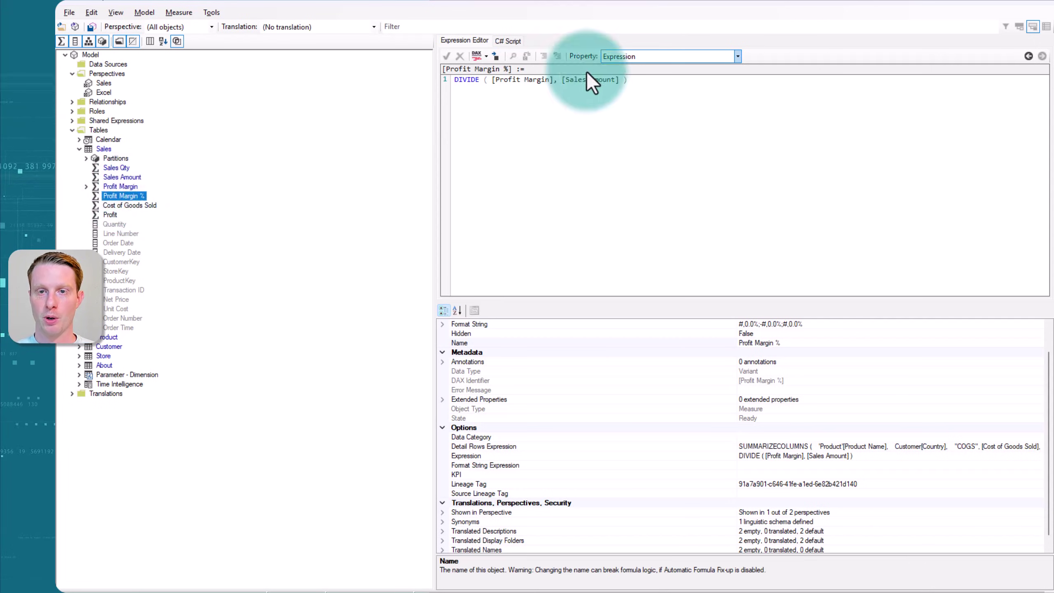
{"action": "left_click", "coordinate": [654, 56]}
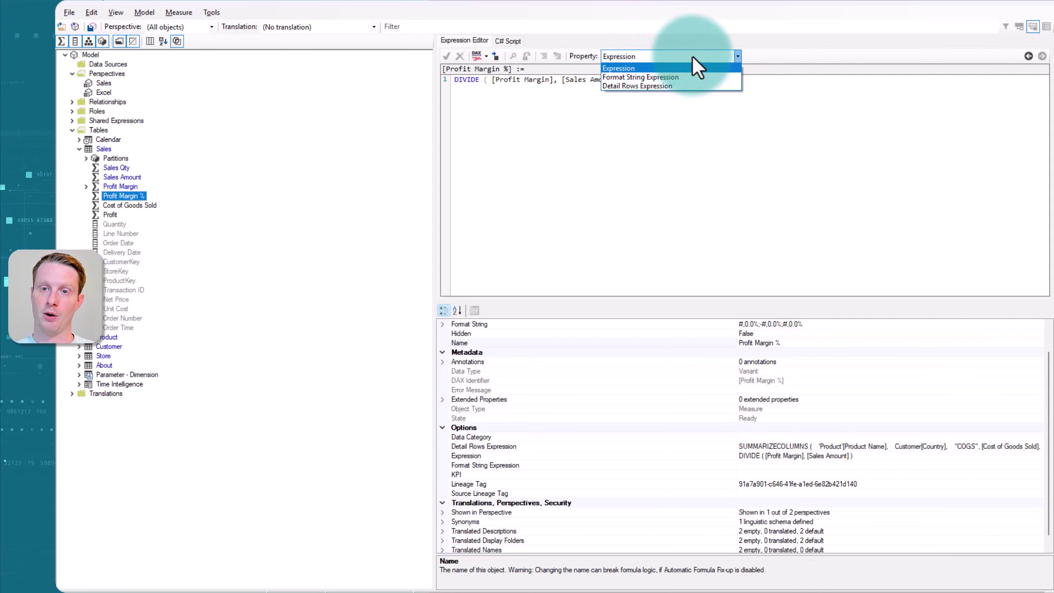
{"action": "key", "text": "Down"}
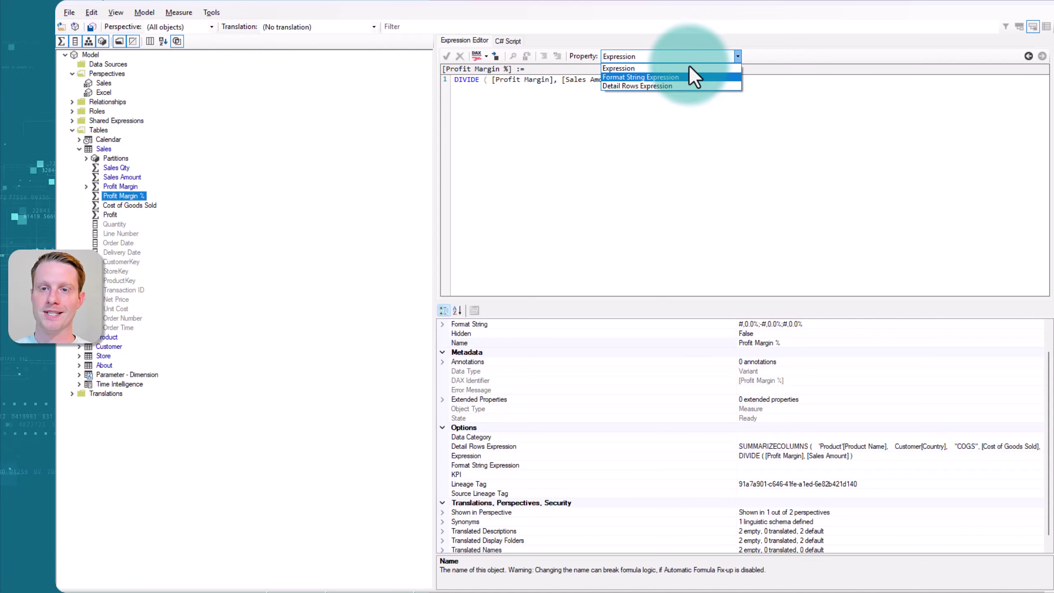
{"action": "left_click", "coordinate": [683, 86]}
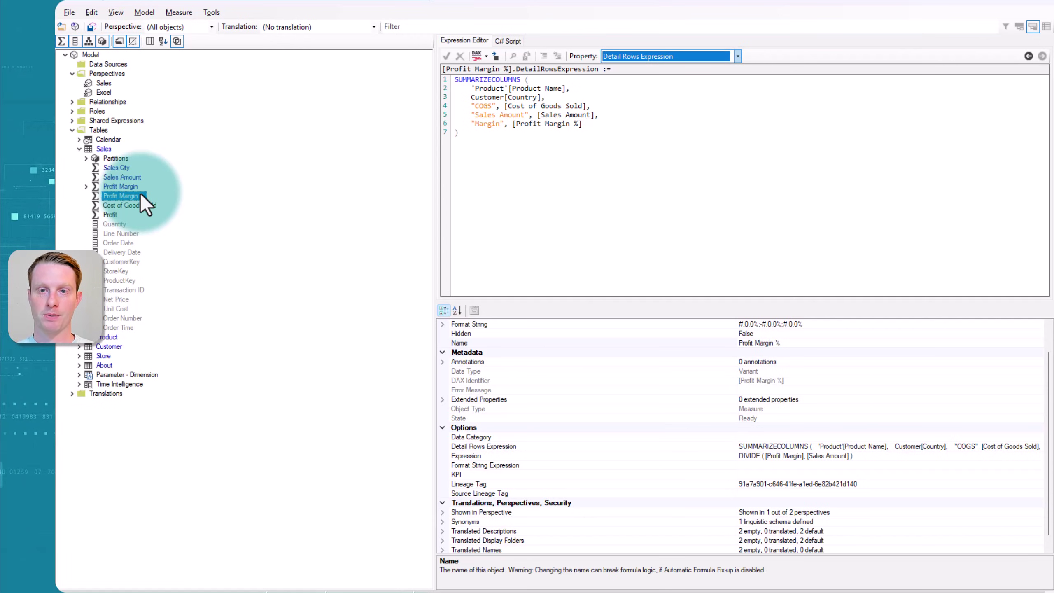
{"action": "left_click", "coordinate": [694, 151]}
{"action": "key", "text": "alt+Tab"}
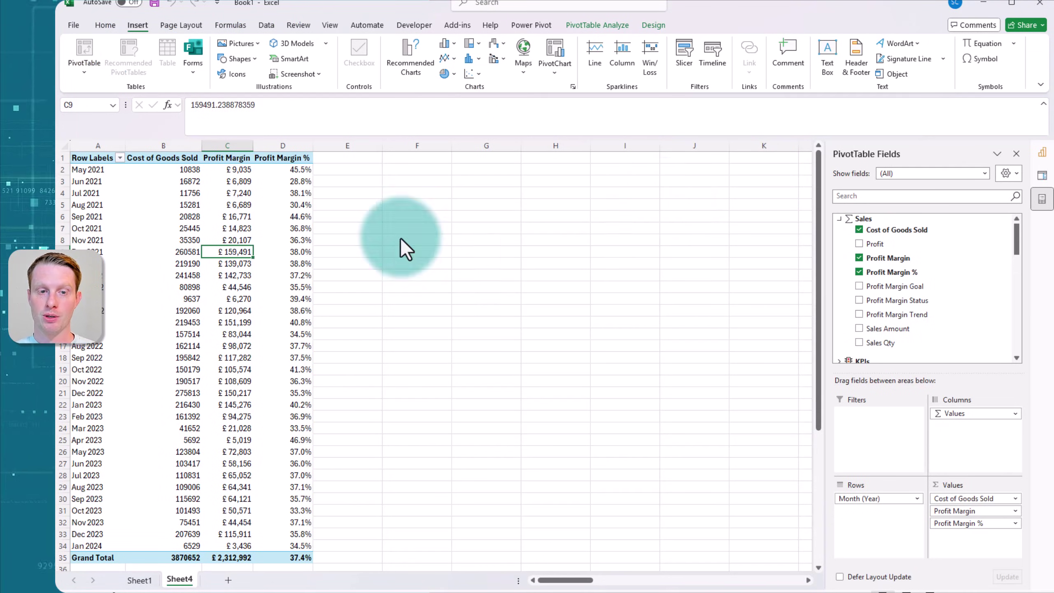
Drill through cell D9, the Dec 2021 Profit Margin %, to its custom detail rows
{"action": "left_click", "coordinate": [292, 251]}
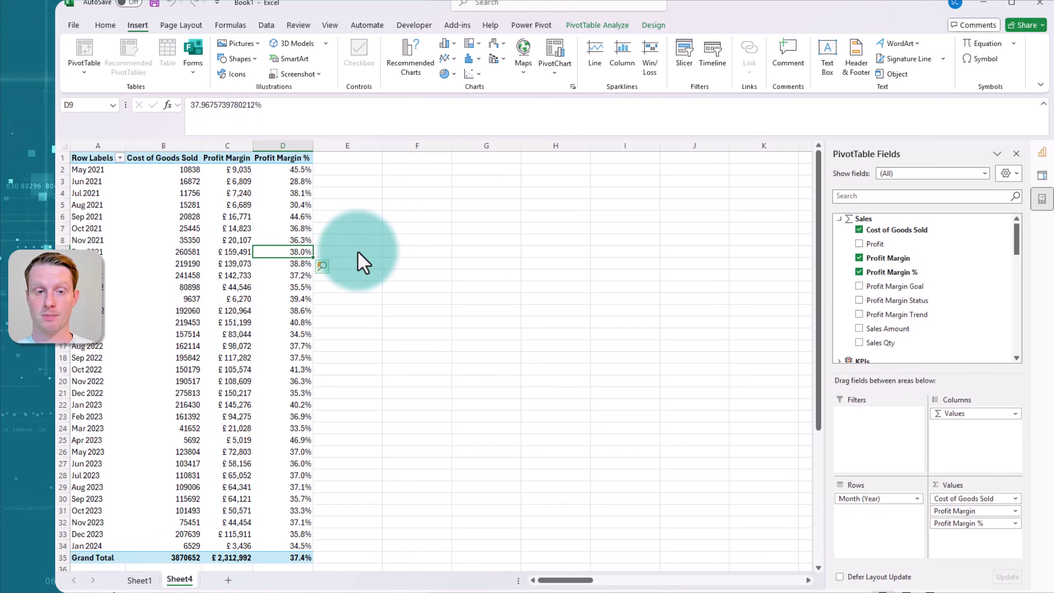
{"action": "double_click", "coordinate": [270, 249]}
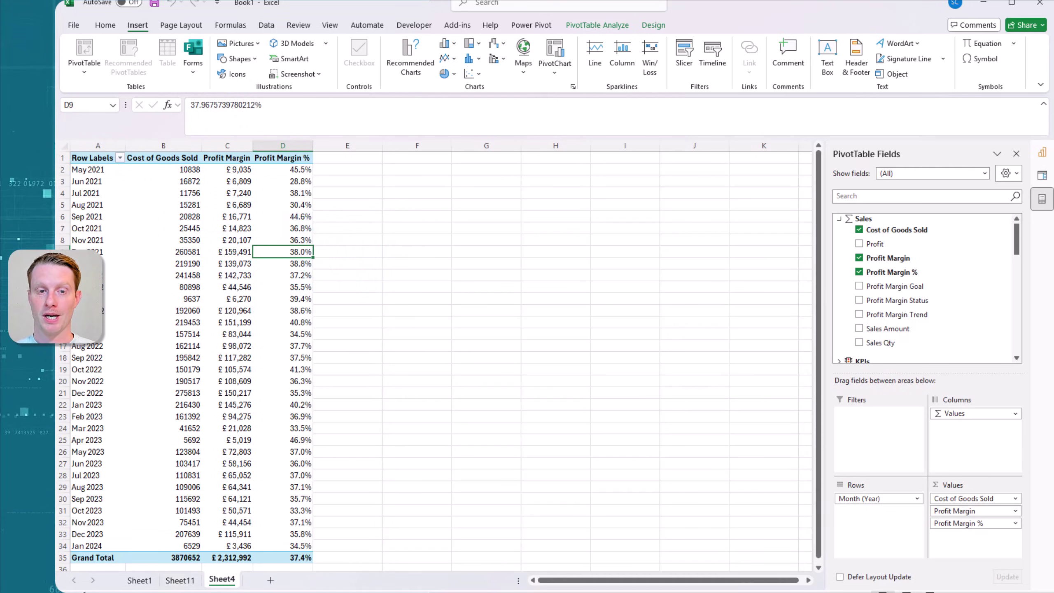